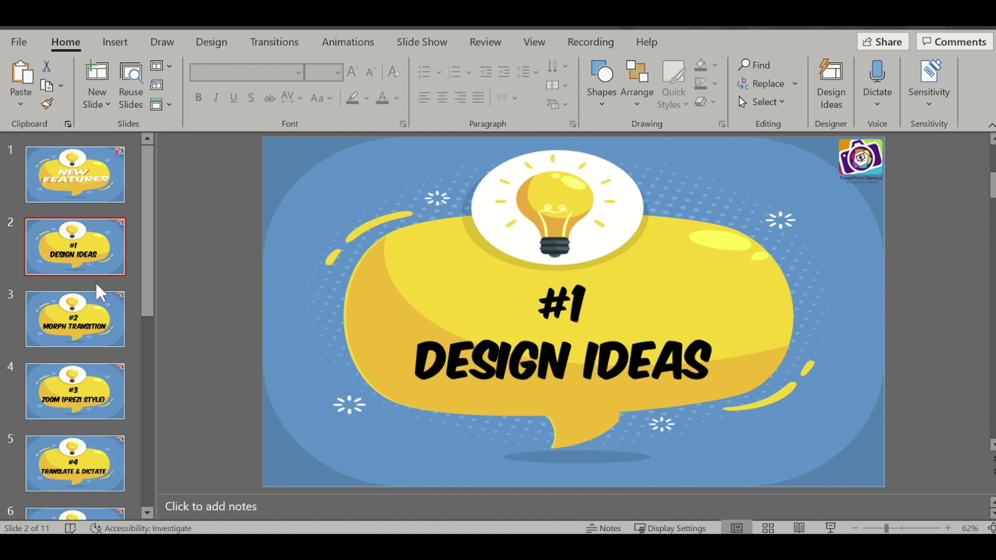
Step: Add a blank slide after the "#1 Design Ideas" slide and paste a copy of that slide's picture onto it
key("Return")
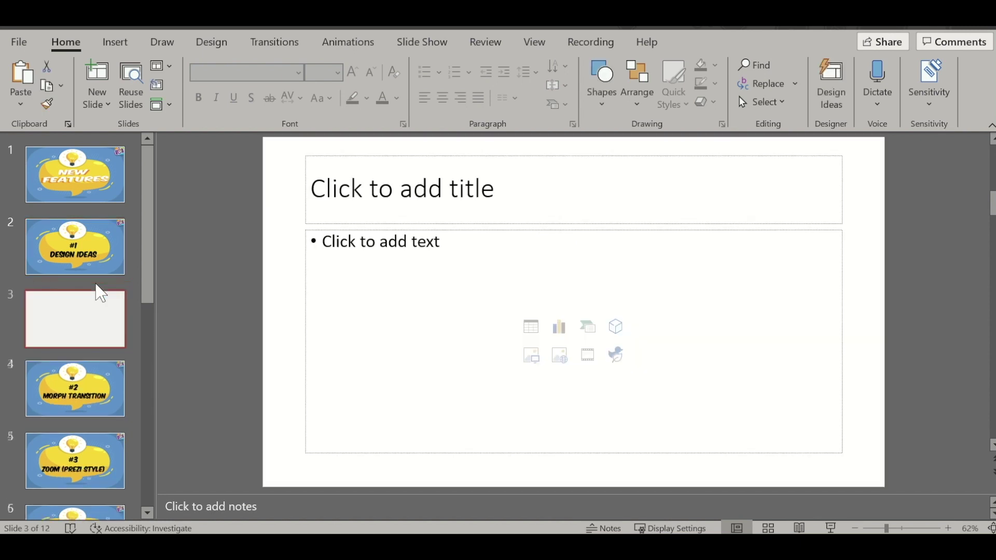
key("ctrl+a")
key("Delete")
left_click(96, 244)
left_click(466, 294)
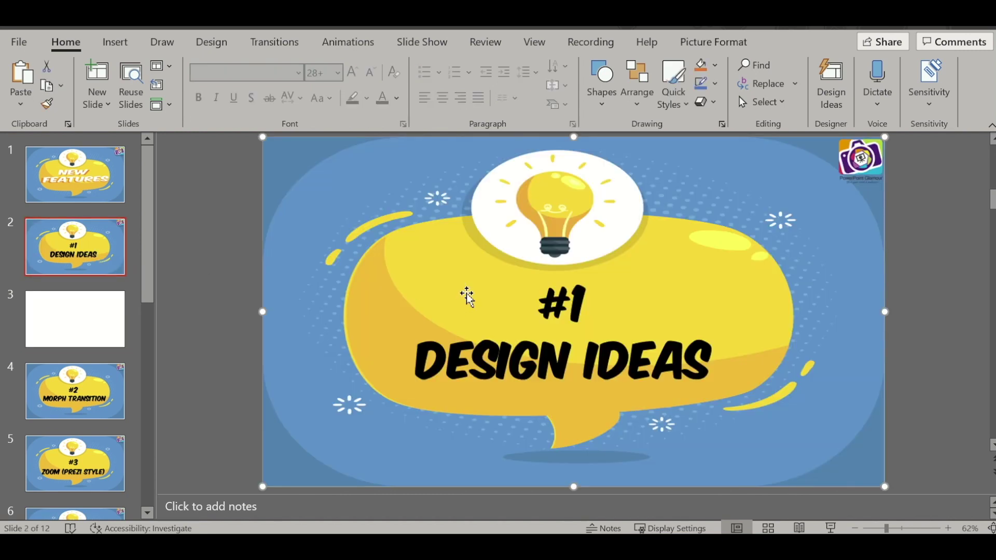
left_click(92, 325)
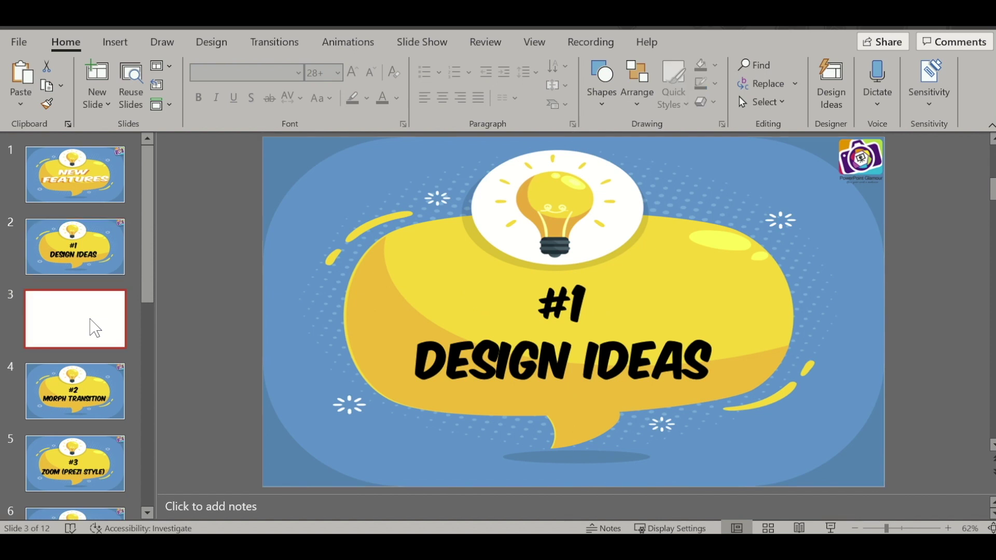
key("ctrl+v")
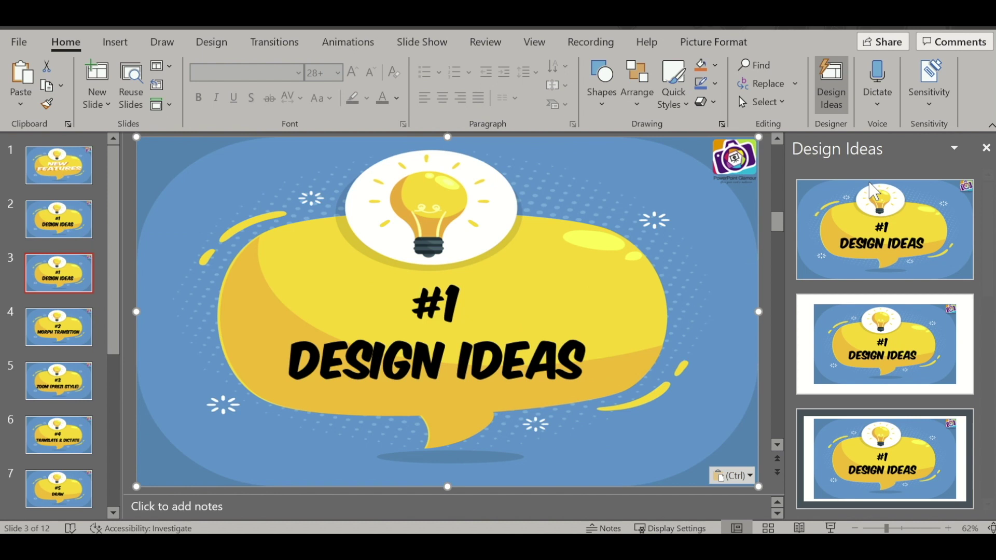
Step: Try several design ideas on slide 3 and apply the white layout with the black curved side and two hexagon outlines
left_click(889, 346)
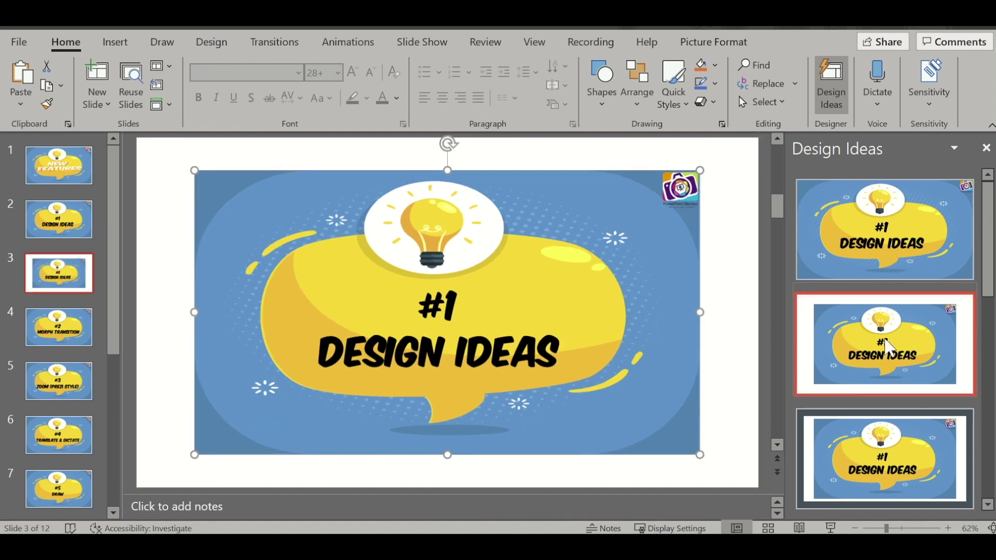
left_click(941, 494)
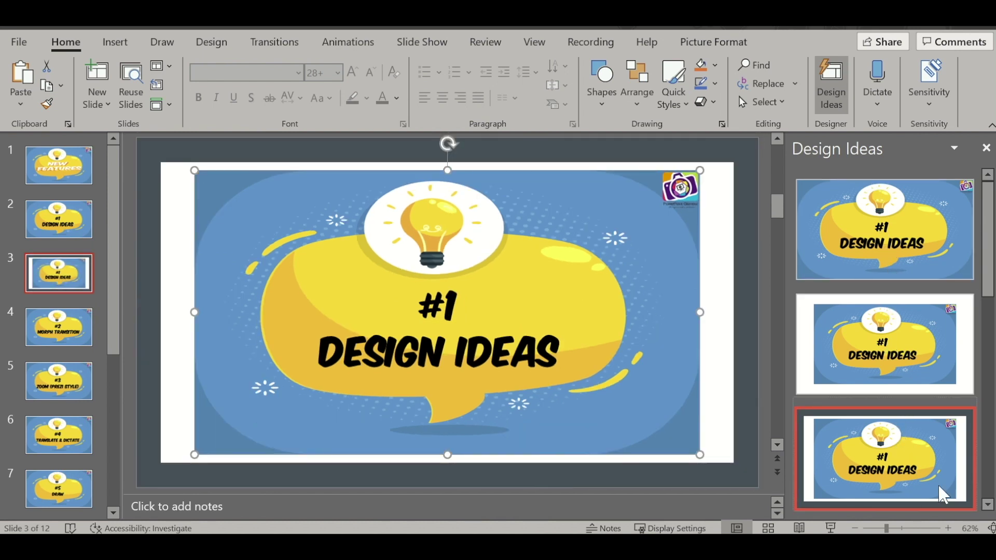
left_click(987, 504)
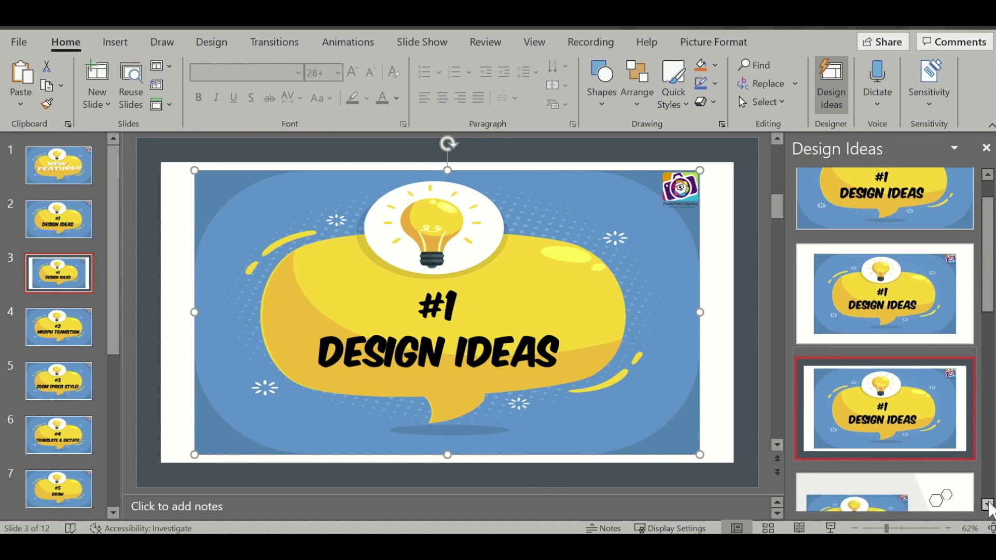
scroll(987, 504, "down", 5)
left_click(892, 431)
scroll(892, 432, "down", 4)
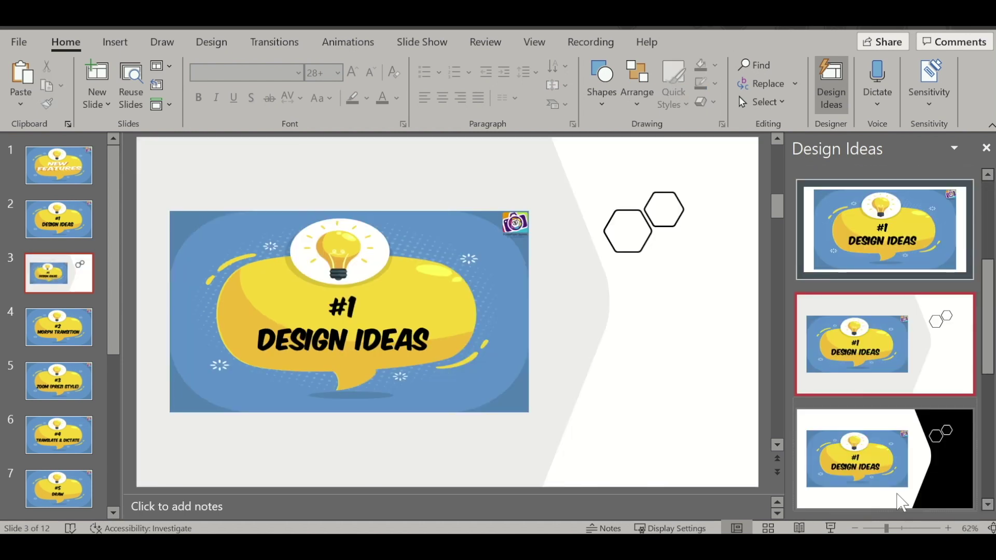
left_click(915, 480)
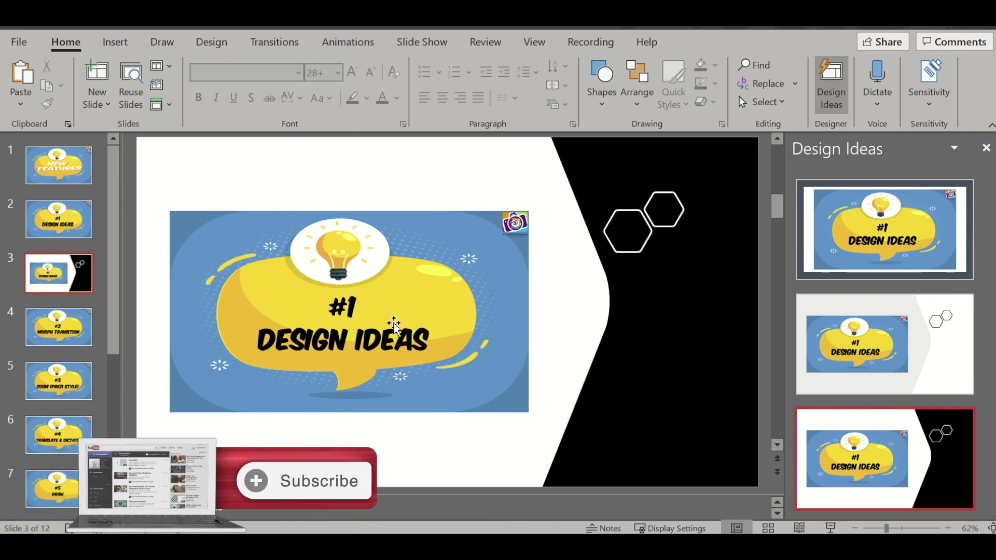
Step: Close the Design Ideas suggestions and go to the "#2 Morph Transition" slide
left_click(68, 339)
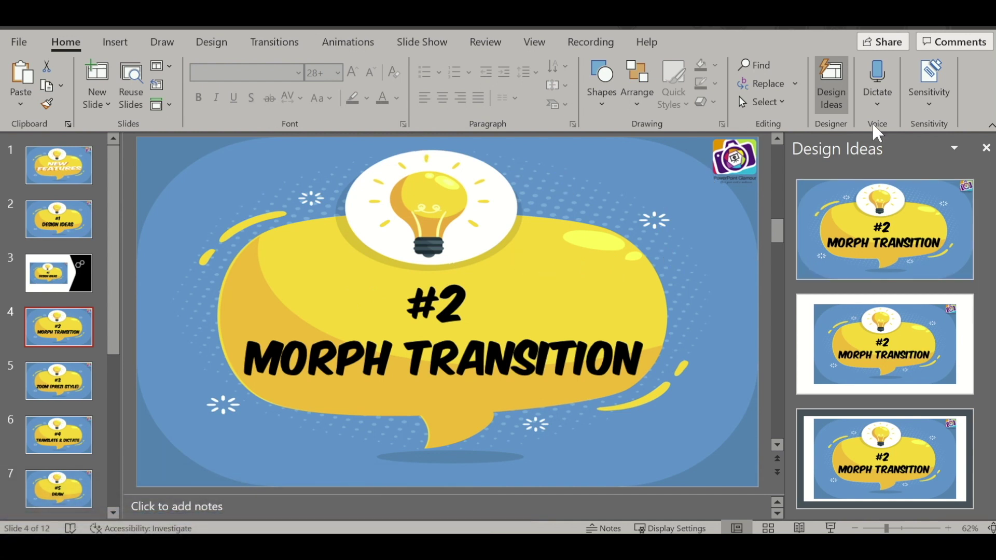
left_click(217, 49)
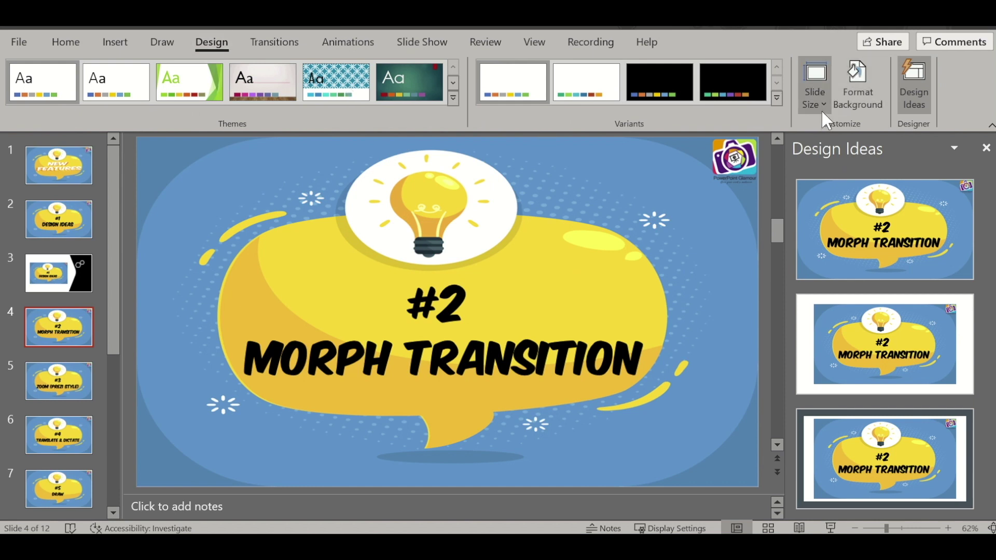
left_click(916, 85)
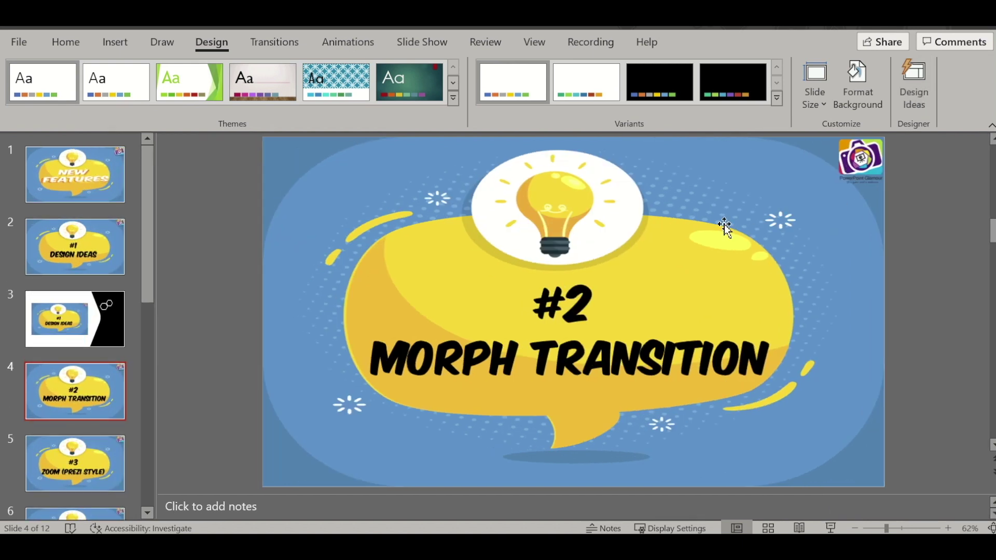
left_click(101, 317)
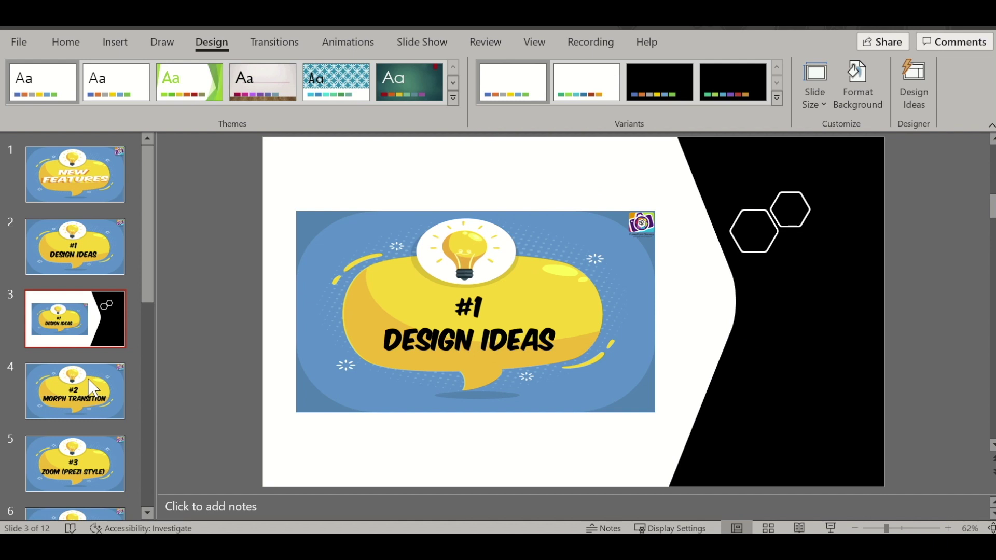
left_click(91, 388)
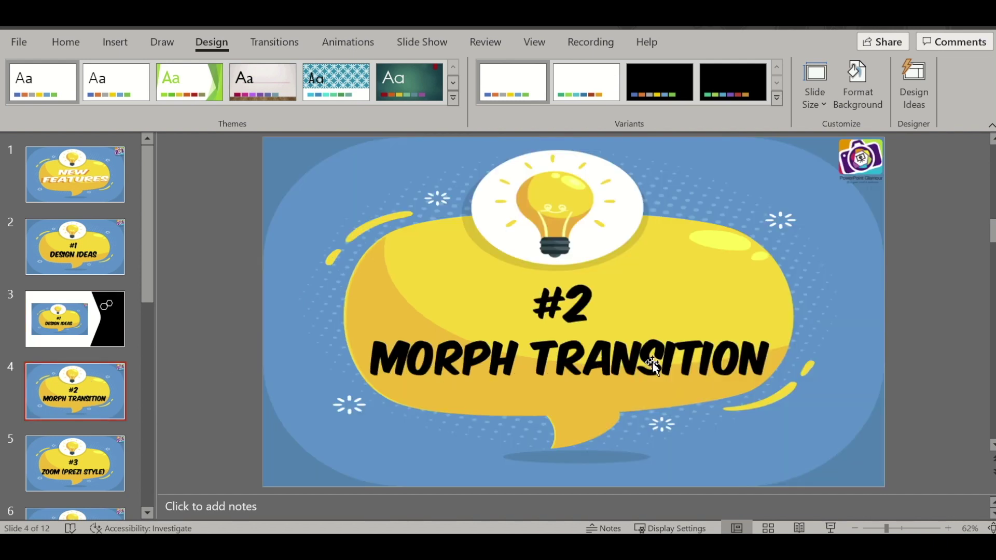
Step: Add a new slide after the "#2 Morph Transition" slide and remove its placeholders
left_click_drag(82, 404, 85, 426)
key("Return")
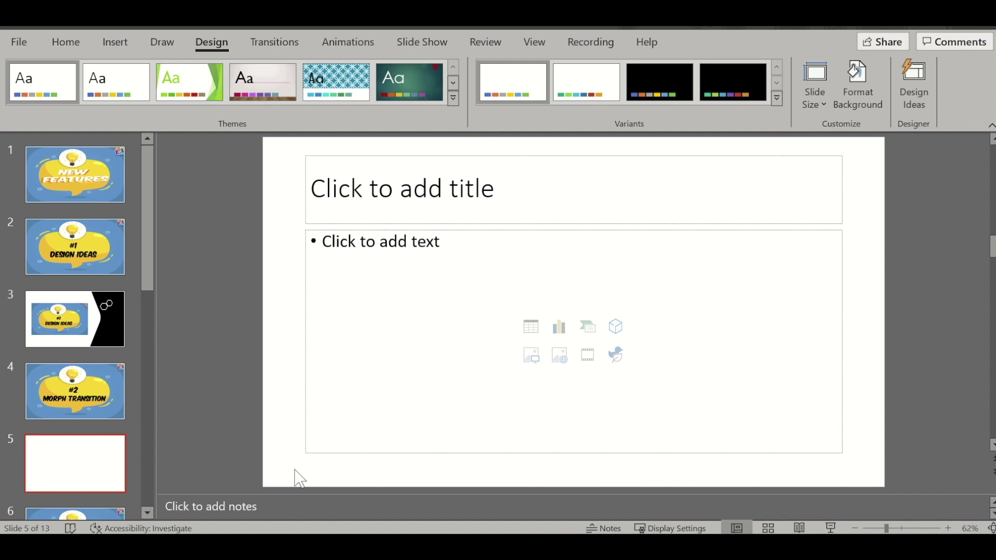
left_click(96, 455)
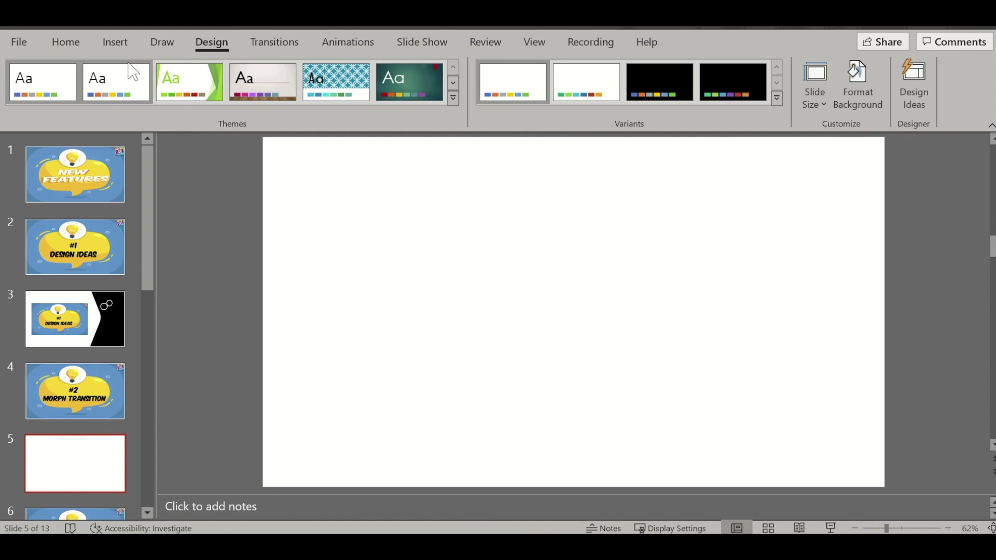
Step: Draw a rectangle in the upper-left part of the blank slide 5
left_click(113, 40)
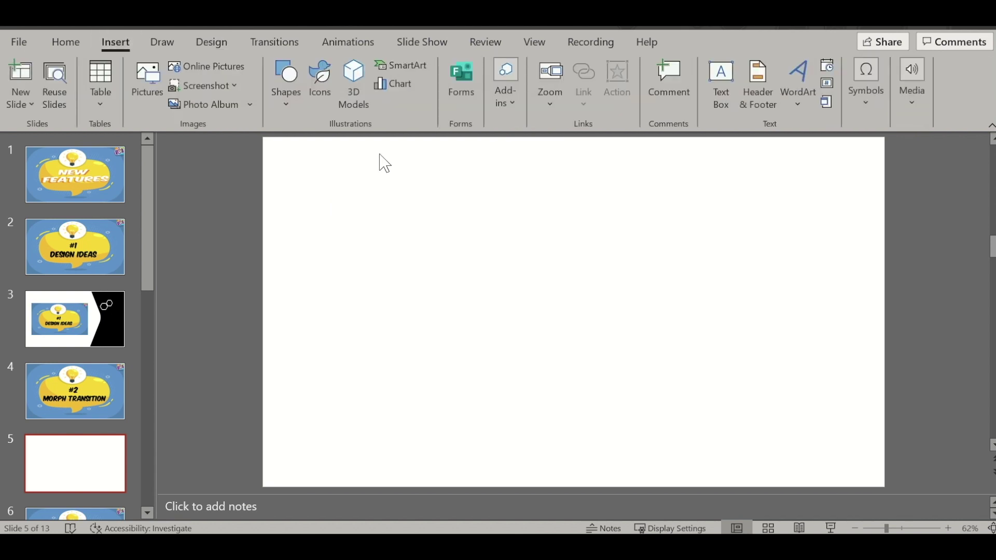
left_click(293, 99)
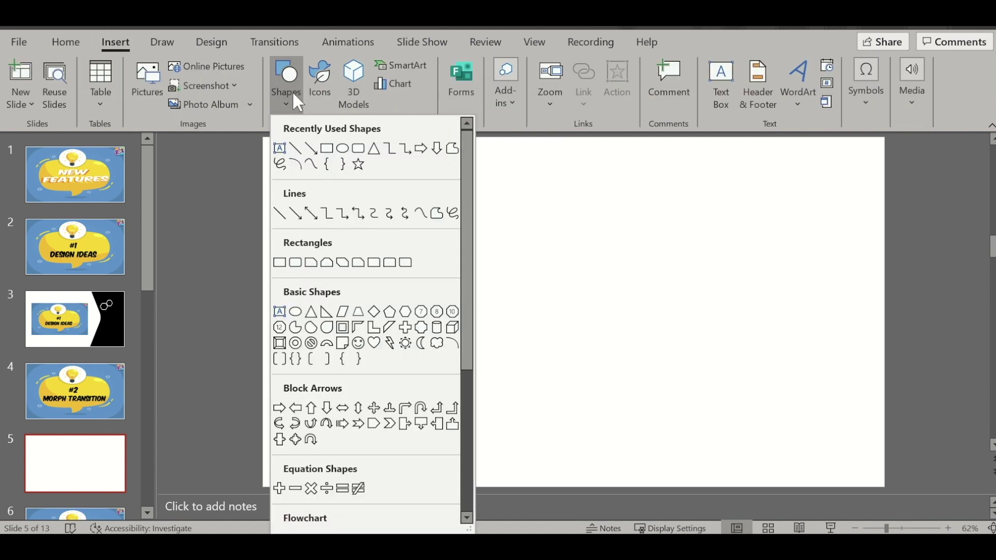
left_click(327, 148)
left_click_drag(367, 217, 574, 317)
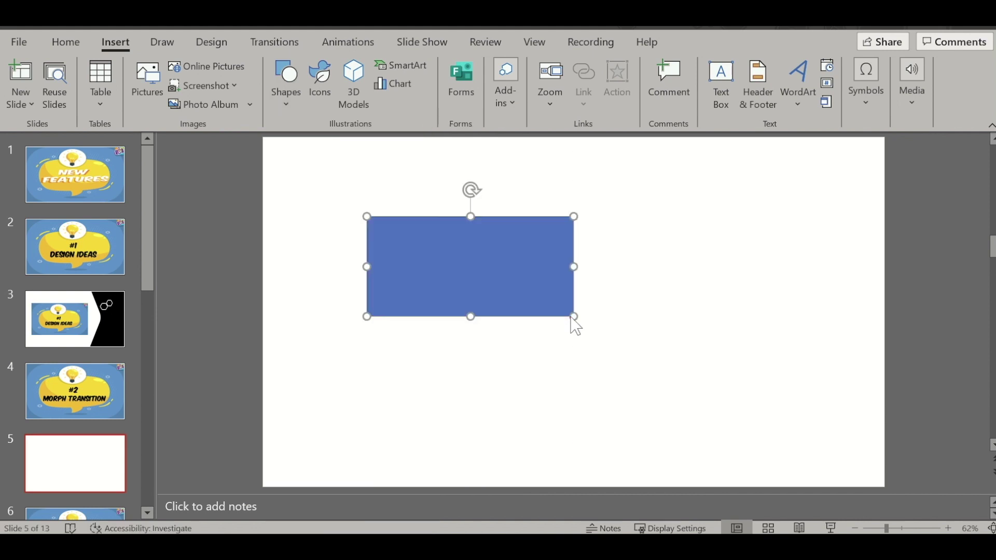
left_click(659, 375)
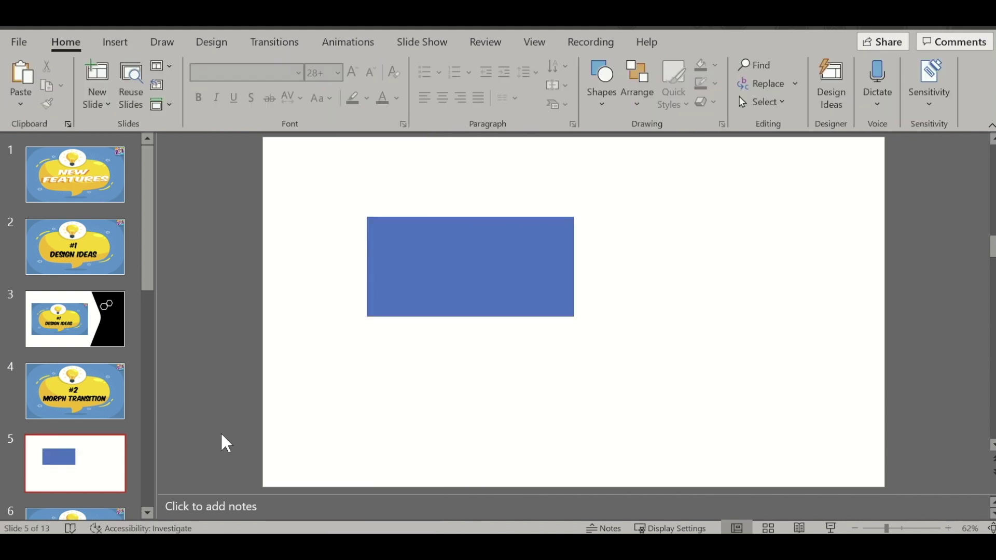
Step: Duplicate slide 5 and move the rectangle on the copy to the slide's lower-right area
right_click(87, 465)
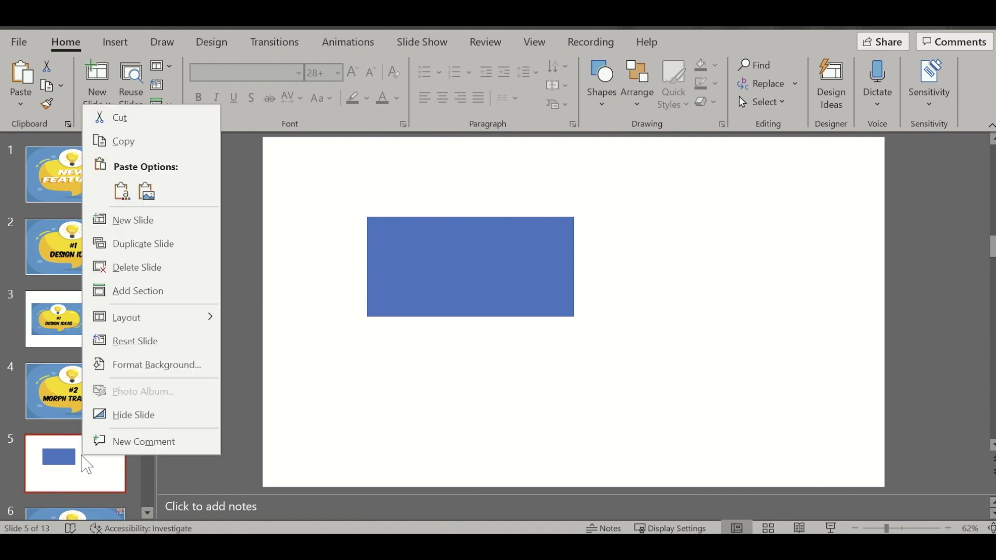
left_click(147, 246)
left_click(474, 293)
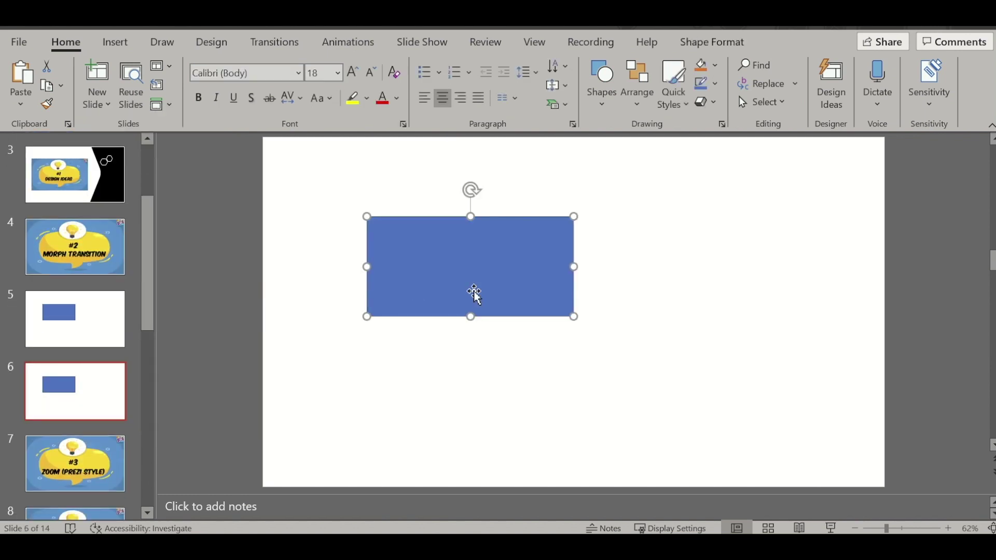
left_click_drag(474, 291, 750, 414)
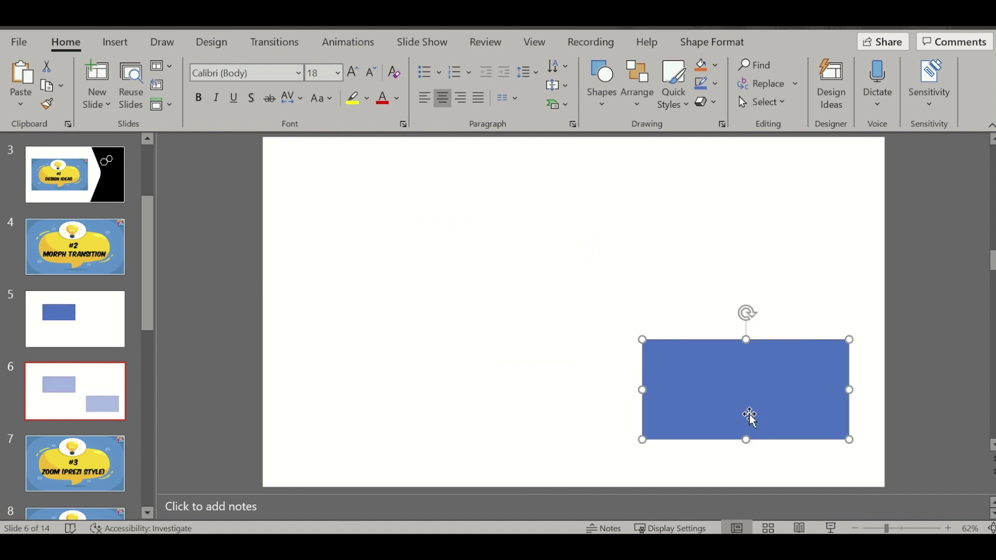
left_click(564, 362)
Step: Apply the Morph transition to both rectangle slides, 5 and 6
left_click(75, 312)
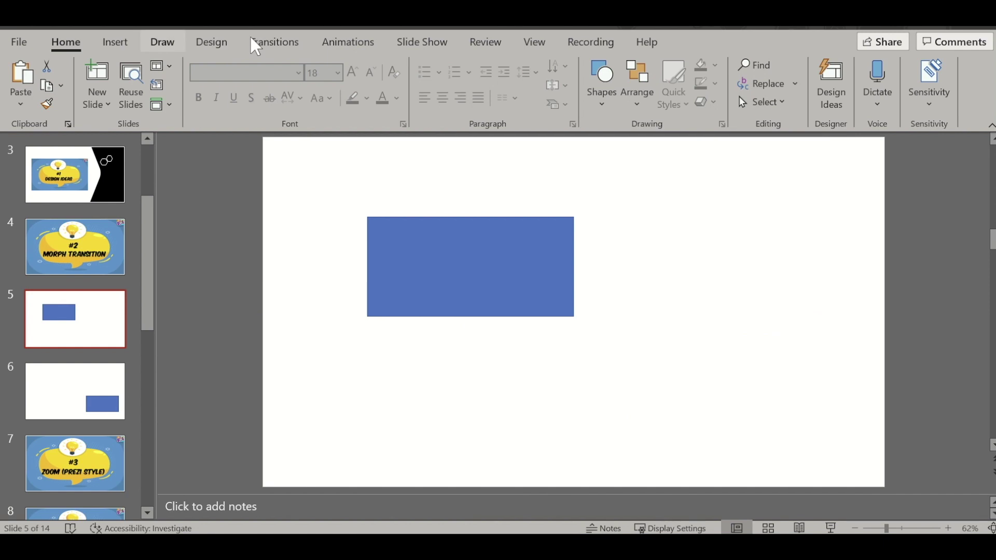
left_click(290, 42)
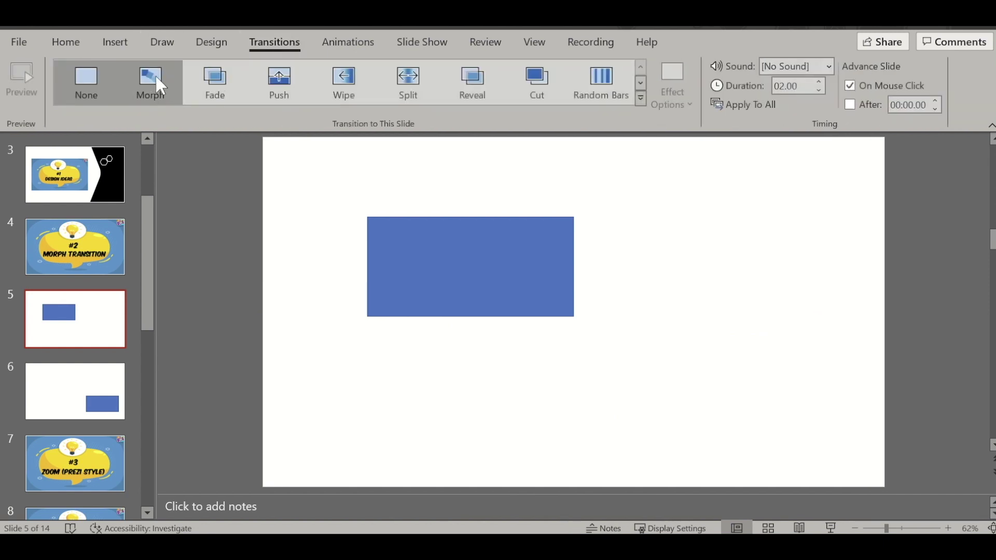
left_click(155, 78)
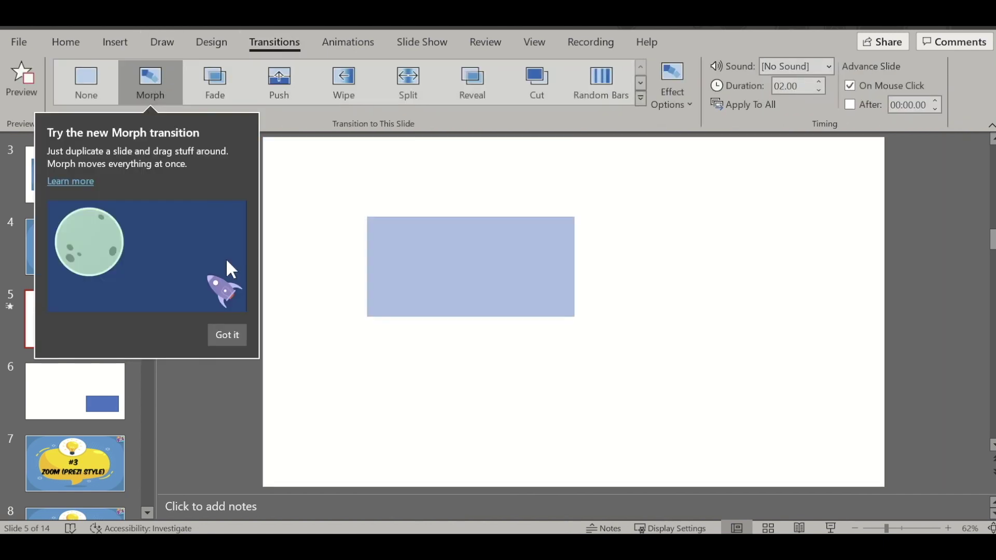
left_click(231, 335)
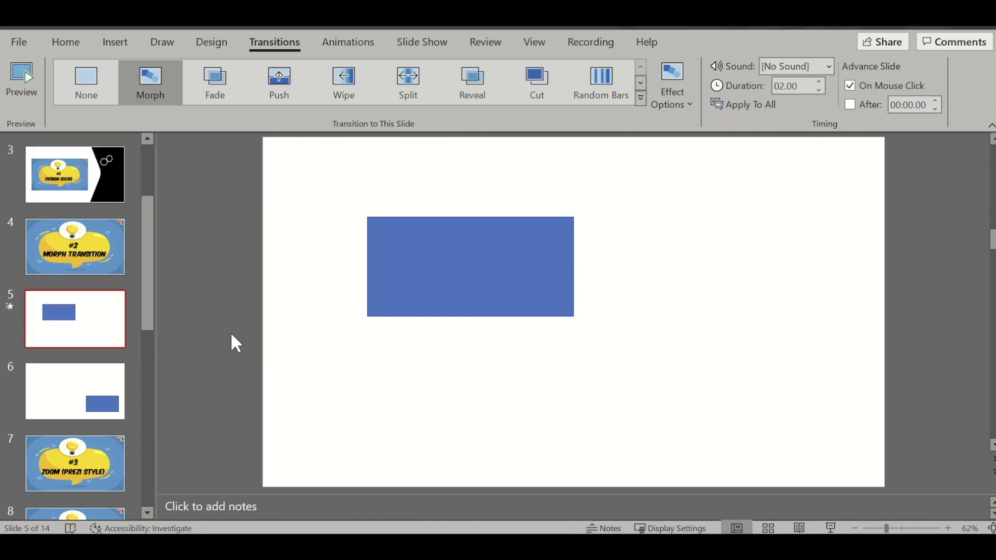
left_click(78, 396)
left_click(148, 90)
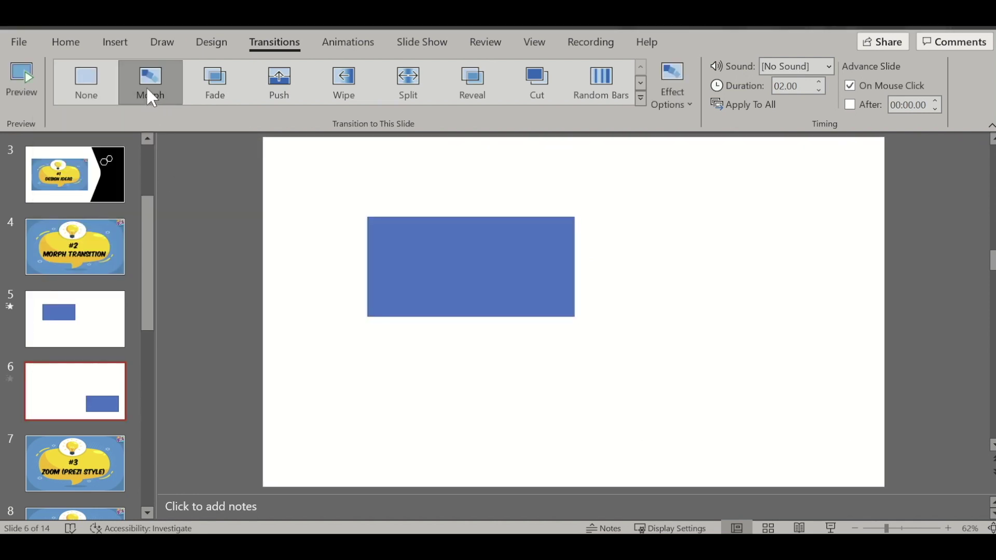
Step: Compare the rectangle positions on slides 5 and 6, and play the slide show from slide 5
left_click(86, 321)
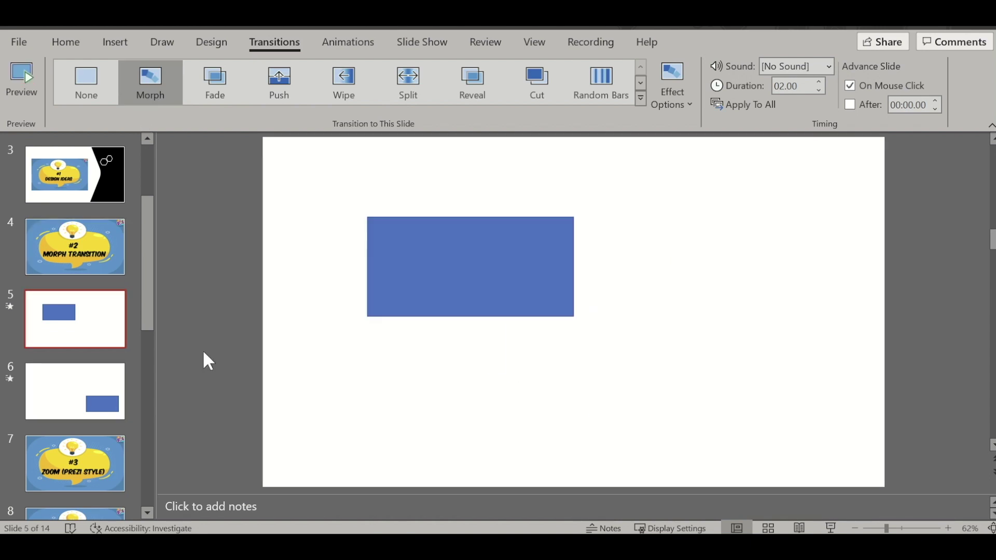
left_click(78, 402)
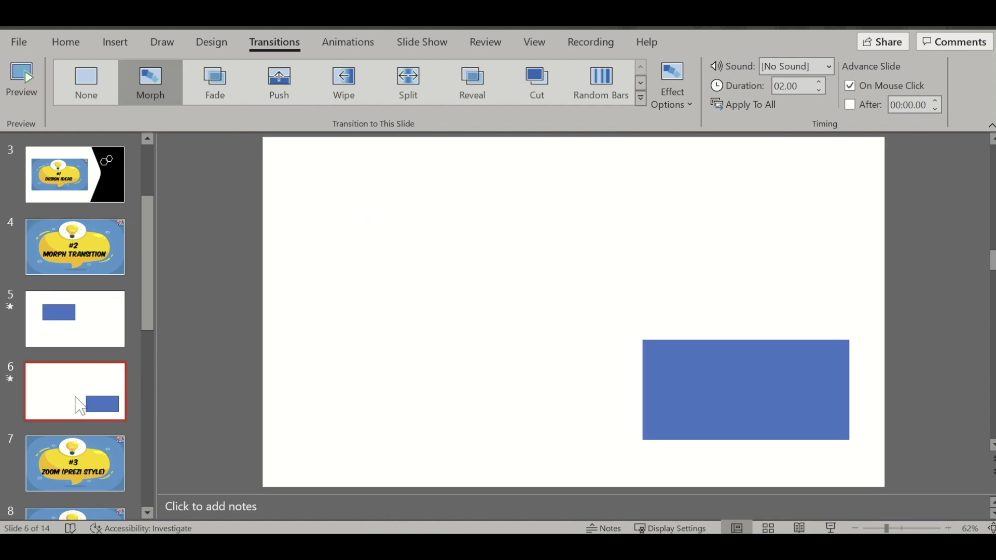
left_click(82, 329)
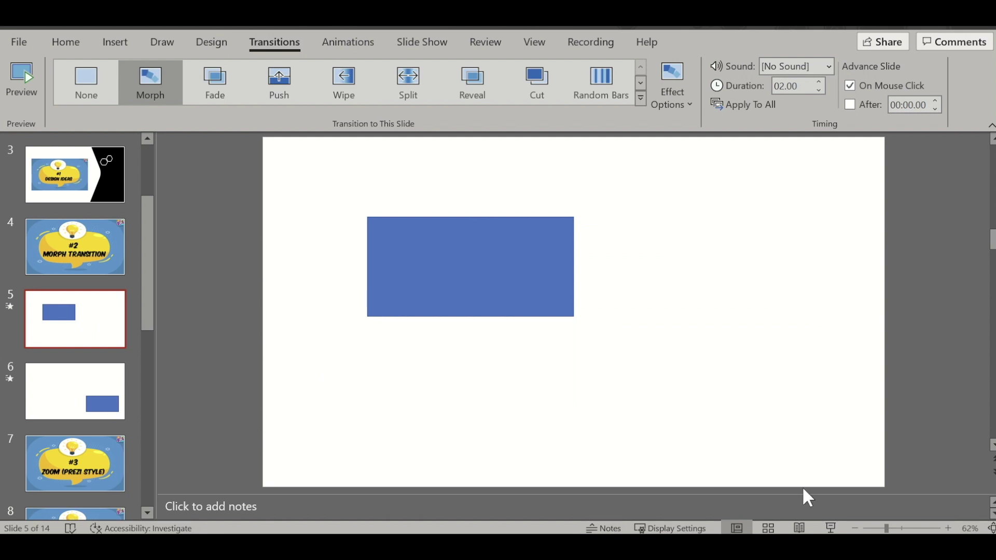
left_click(830, 528)
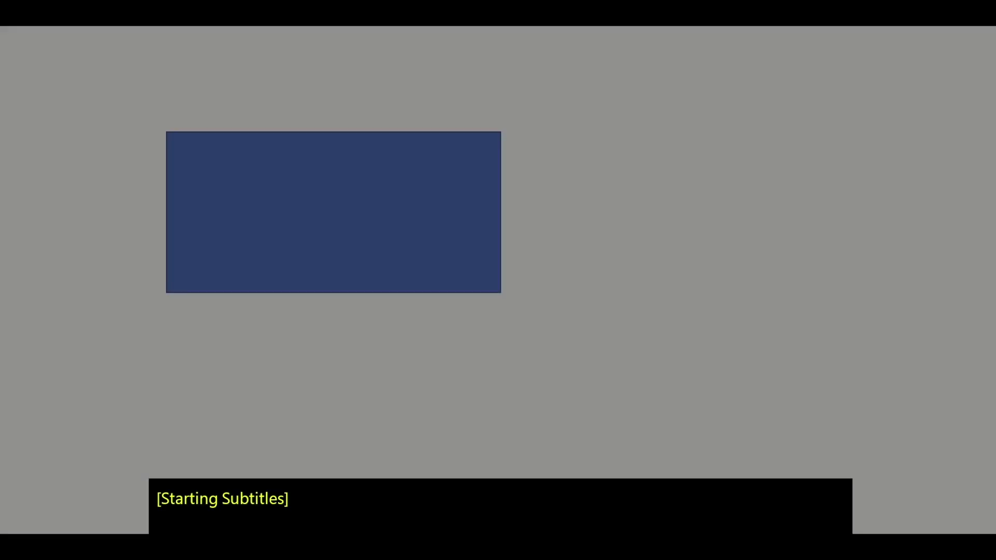
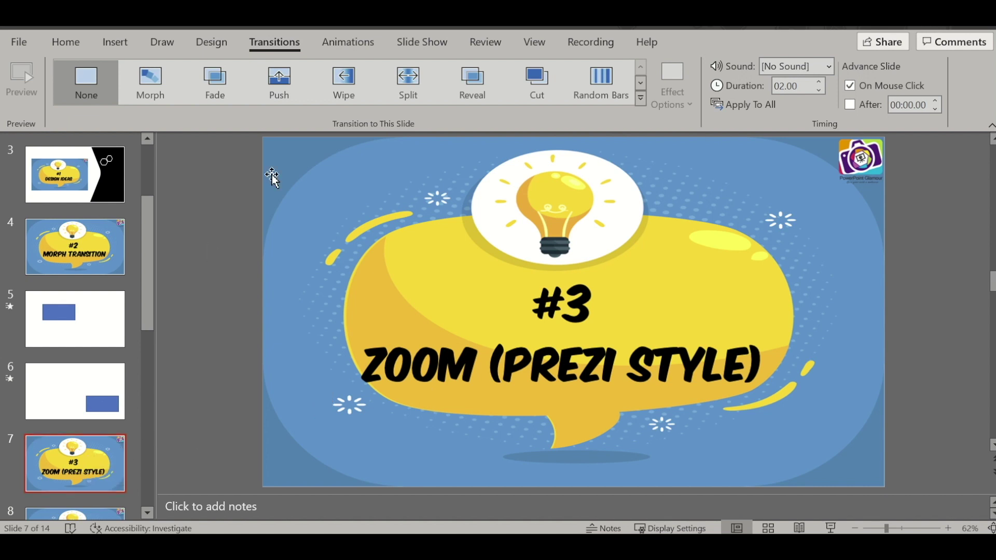
Step: Insert a Summary Zoom built from slides 1, 7 and 11
left_click(120, 43)
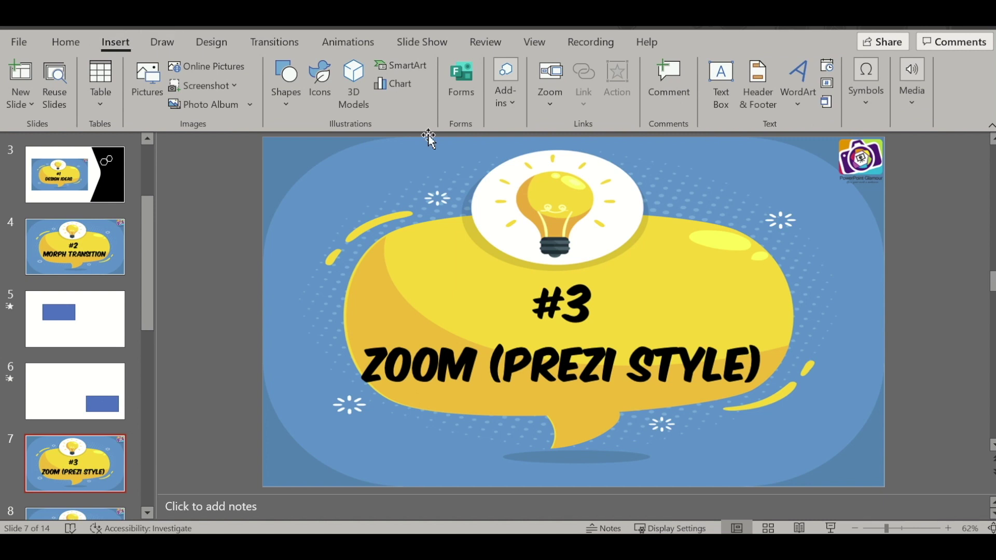
left_click(551, 104)
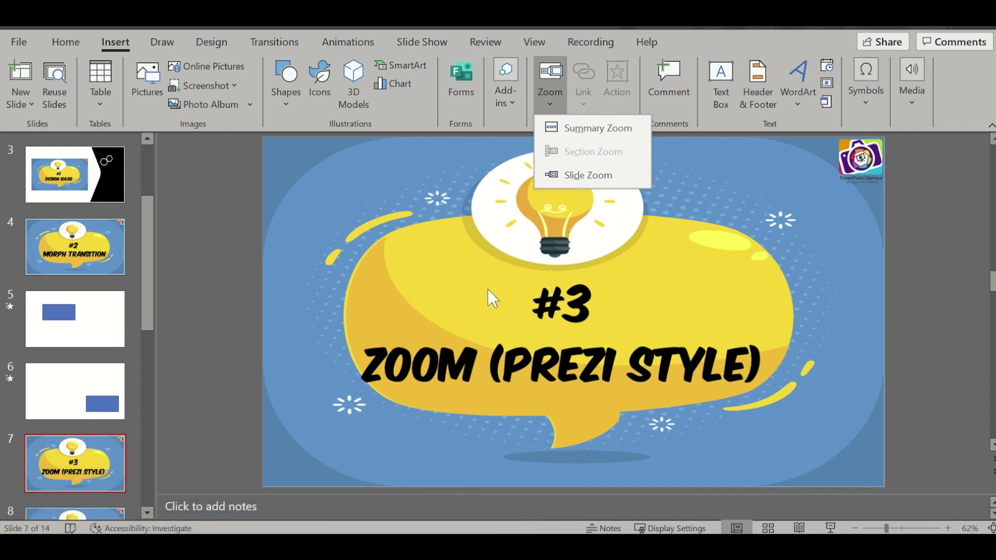
left_click(468, 272)
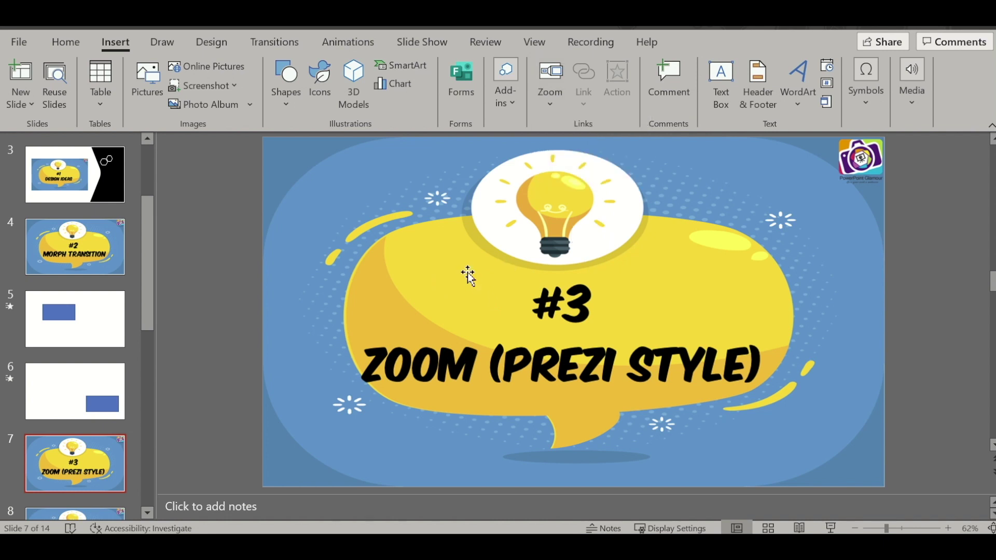
left_click(549, 107)
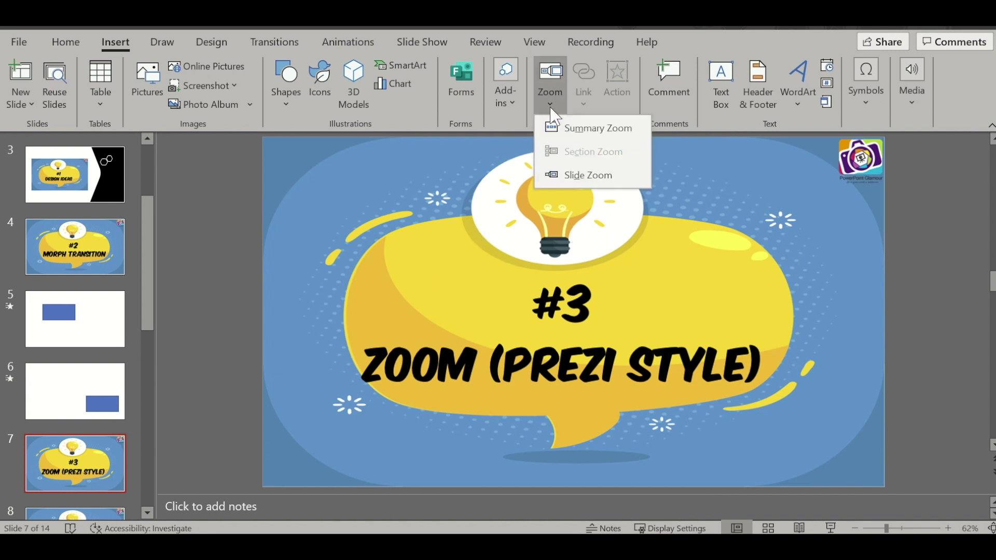
left_click(572, 123)
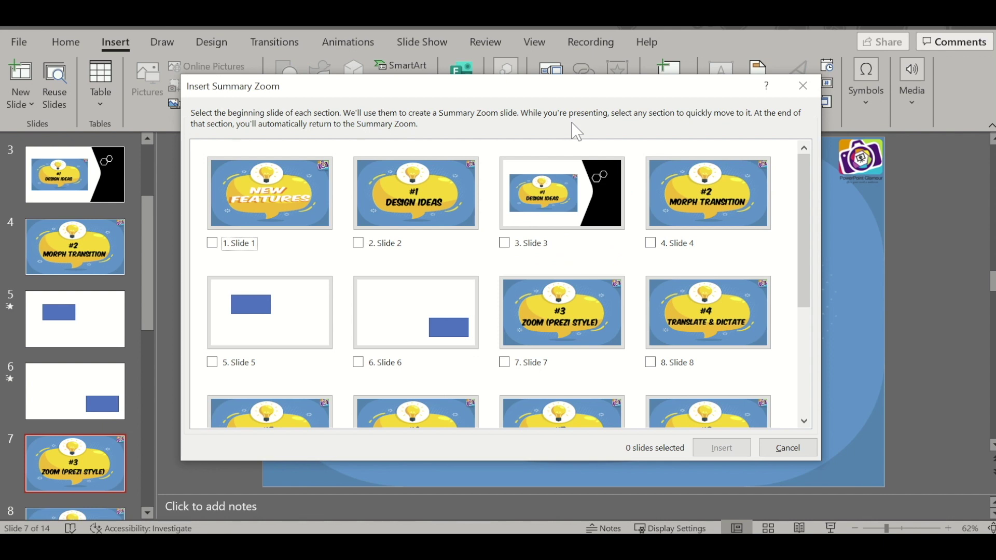
left_click(291, 228)
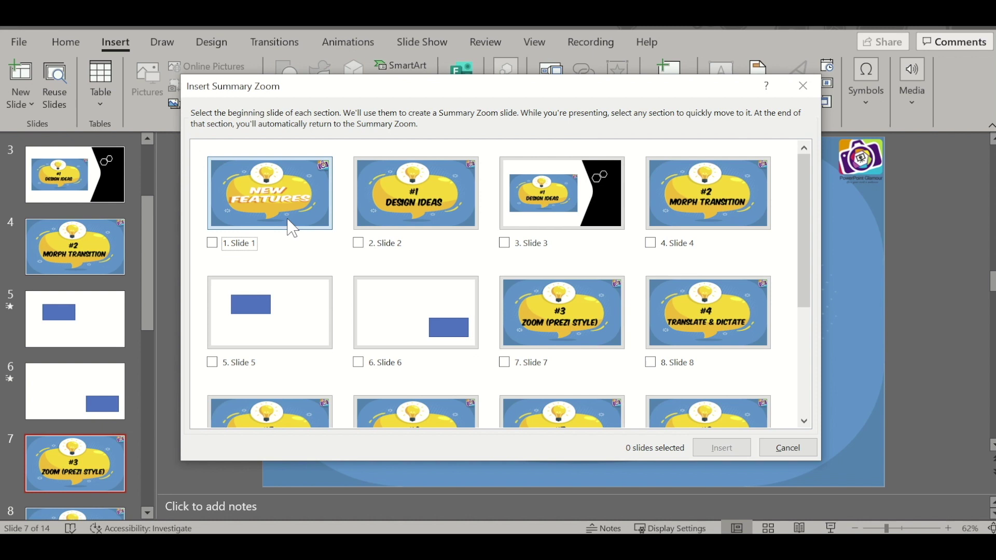
left_click(598, 319)
left_click(803, 421)
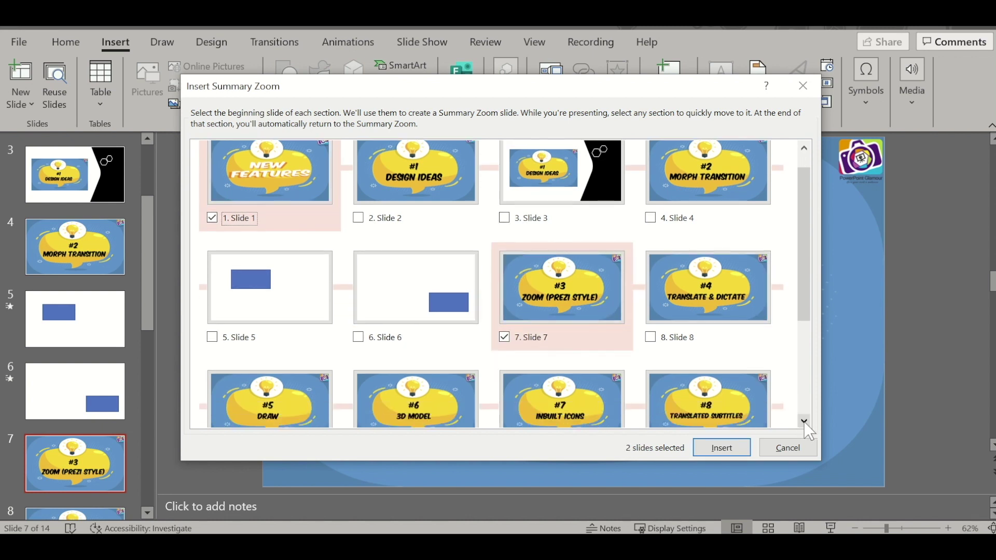
left_click(612, 365)
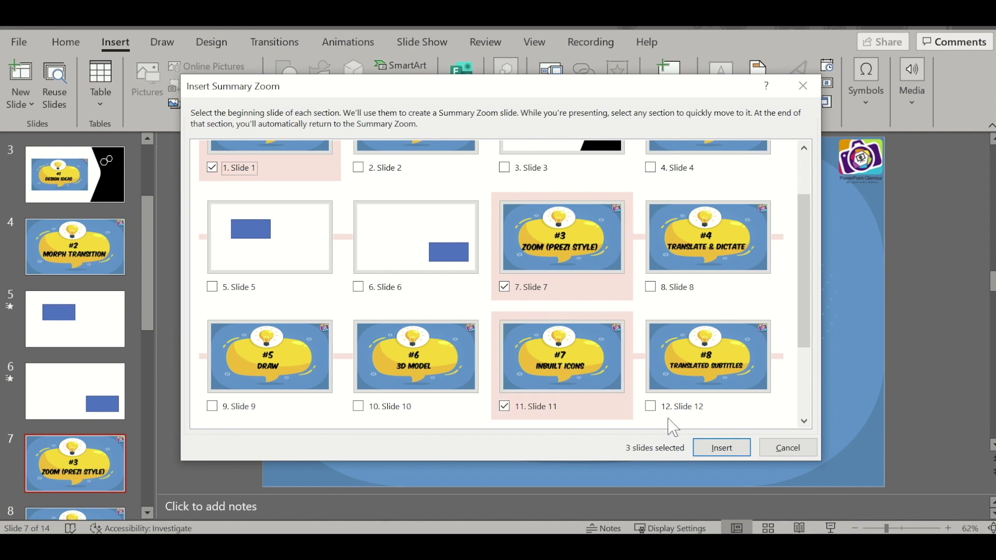
left_click(716, 450)
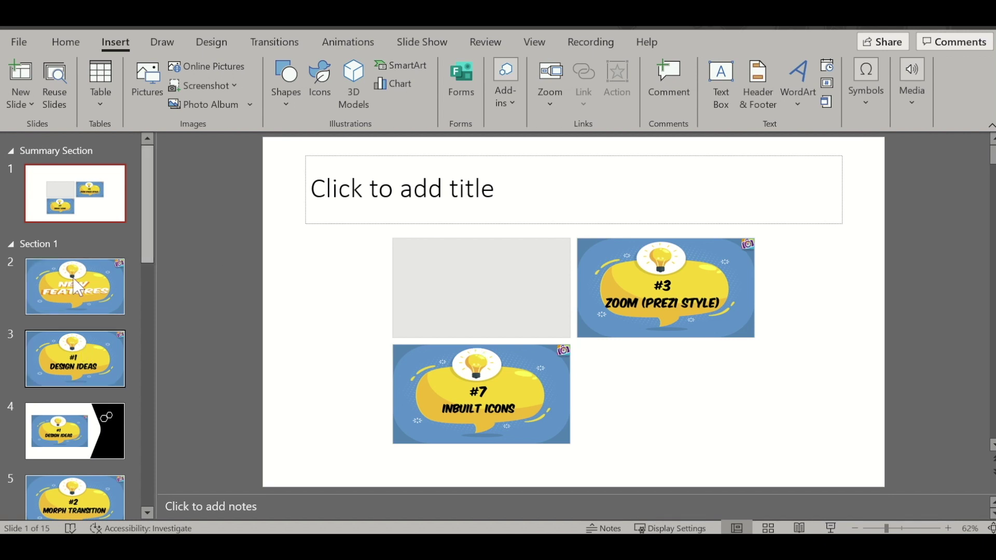
Step: Play the slide show from the summary slide, zoom into the first section, advance to the Design Ideas slide and exit the show
left_click(710, 410)
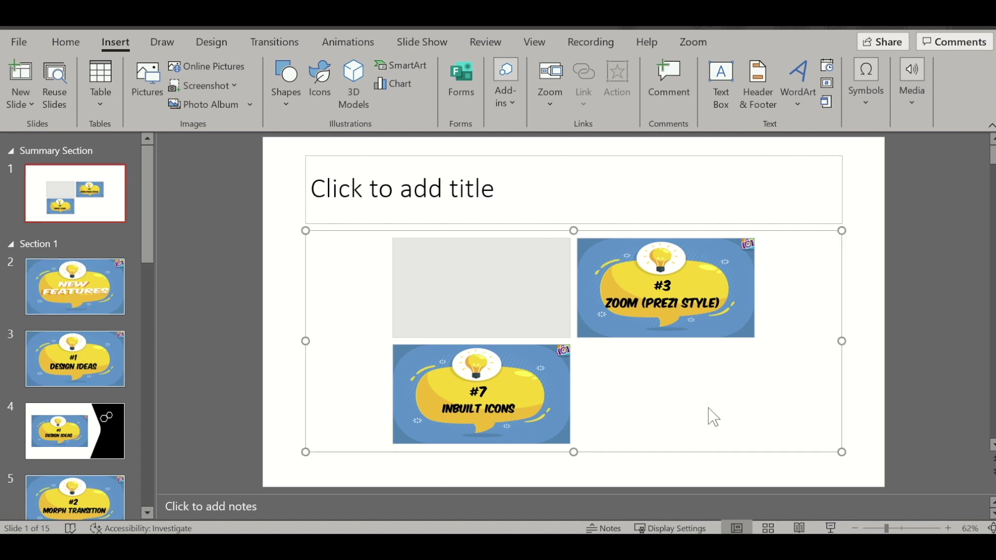
left_click(876, 428)
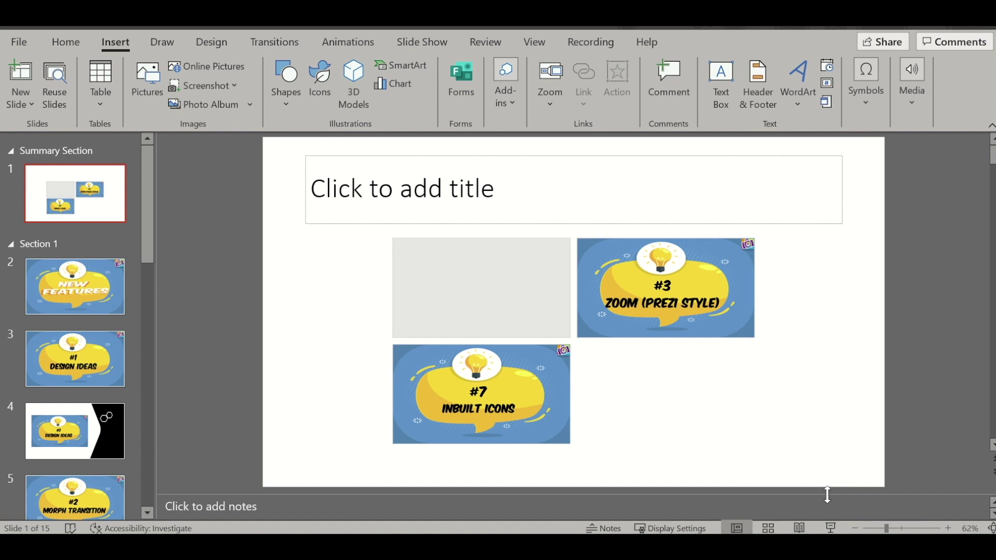
left_click(830, 528)
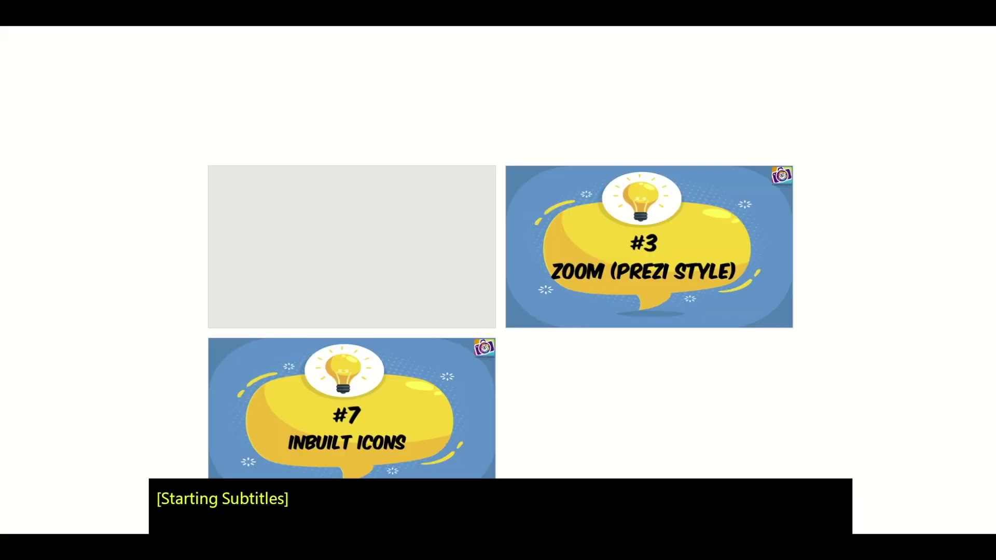
left_click(463, 282)
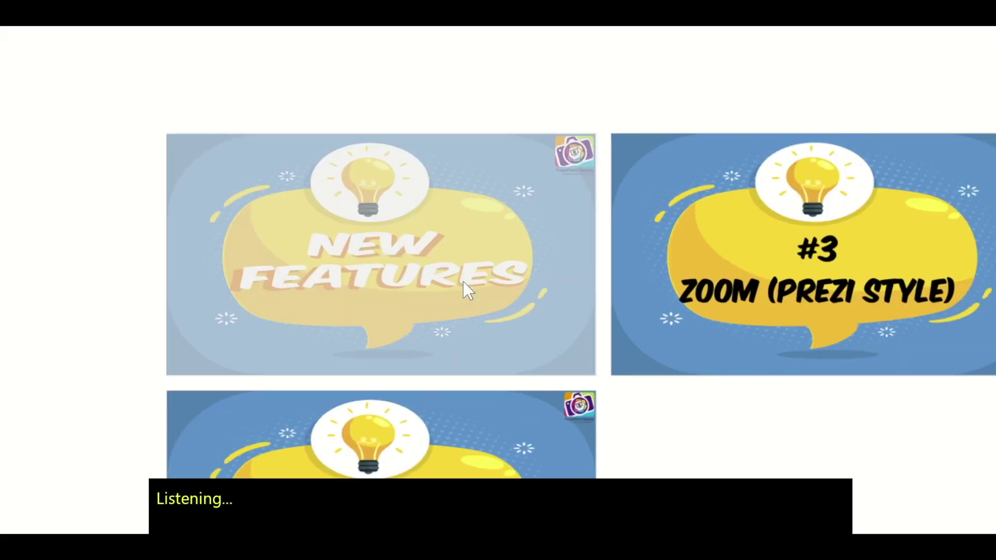
left_click(462, 281)
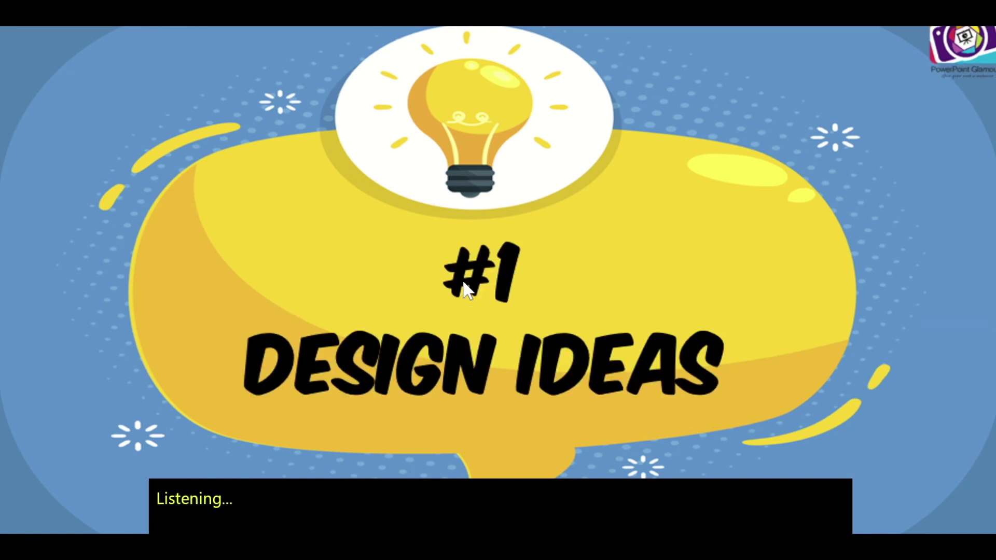
key("Escape")
left_click(95, 208)
Step: Add a new slide after the #4 Translate & Dictate slide and delete its title and content placeholders
left_click(668, 306)
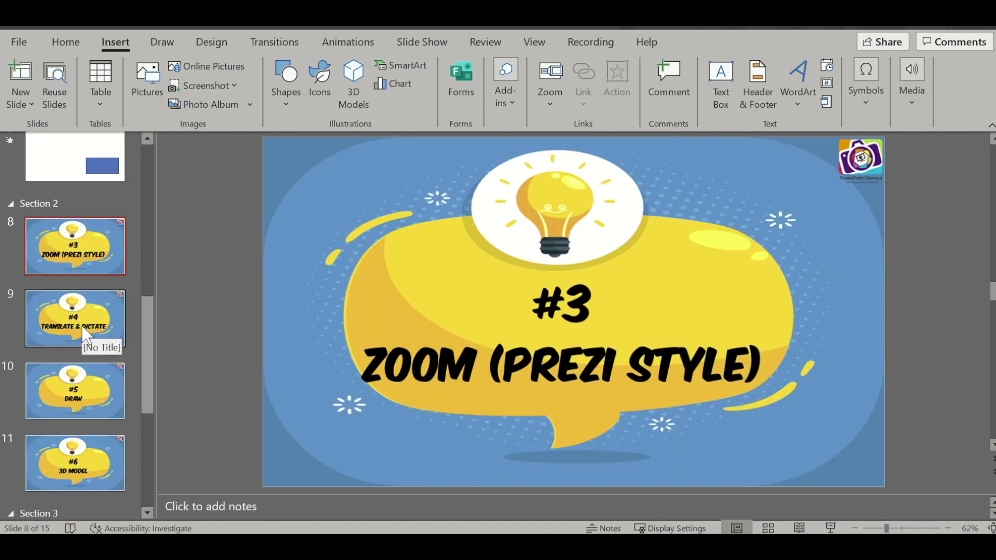
left_click(81, 324)
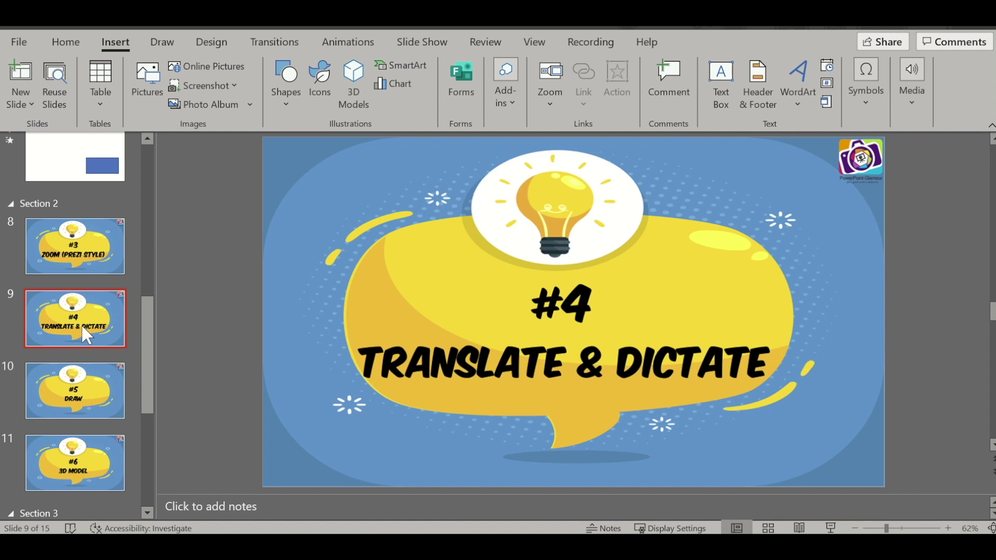
left_click(75, 356)
key("Return")
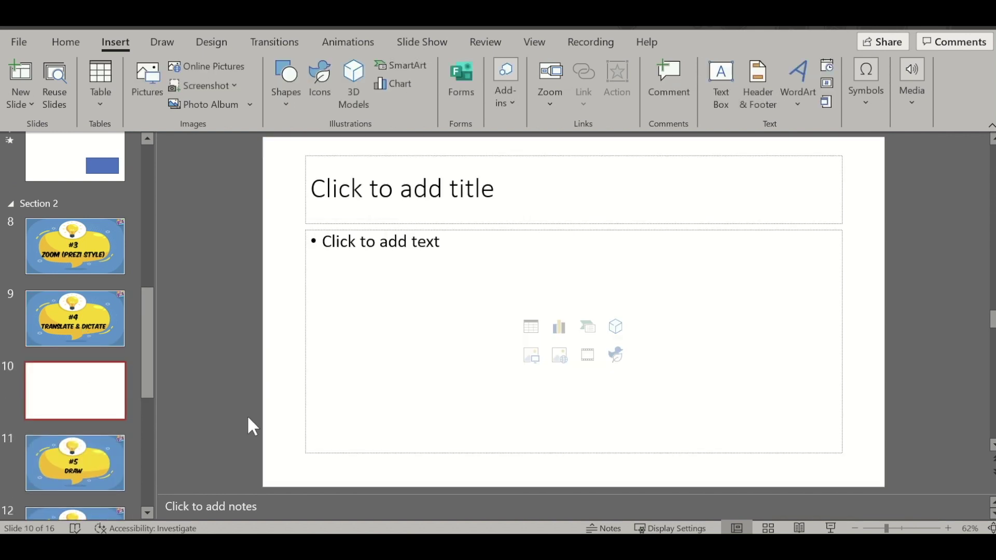
key("ctrl+a")
key("Delete")
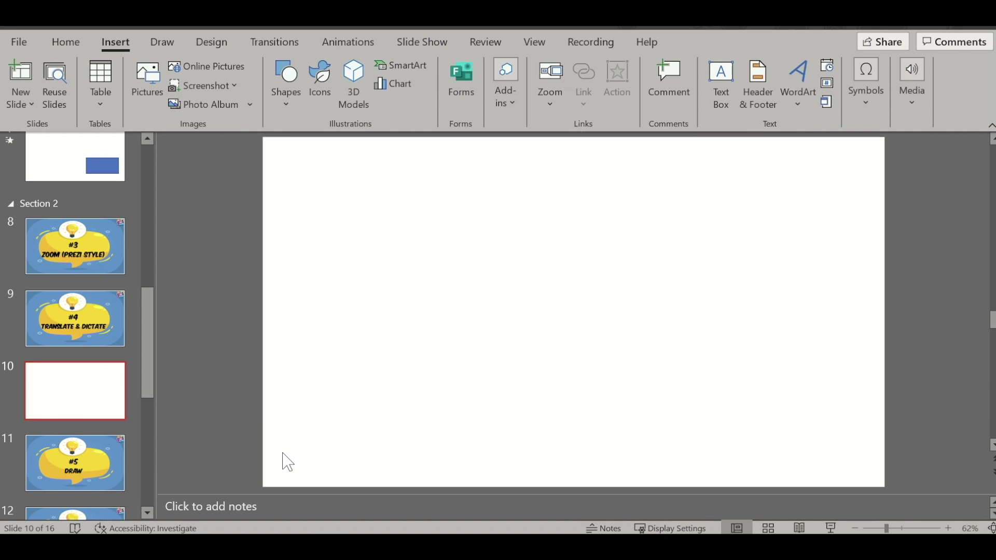
Step: Draw a text box near the middle of blank slide 10 and leave it empty
left_click(720, 79)
left_click_drag(409, 259, 586, 316)
type("tes")
key("BackSpace")
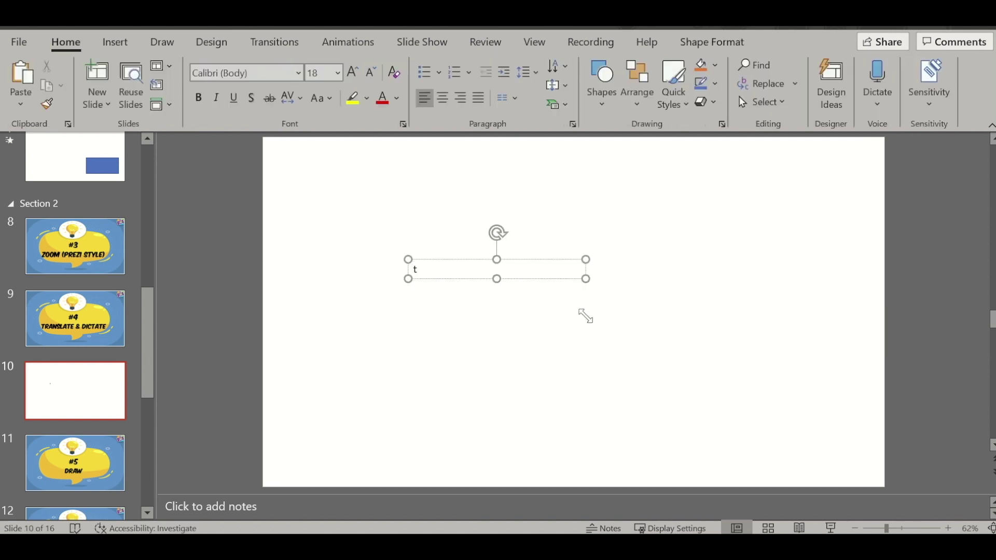
key("BackSpace")
Step: Translate "How are you" into Hindi with the Translator and insert the translation into the text box on slide 10
left_click(486, 42)
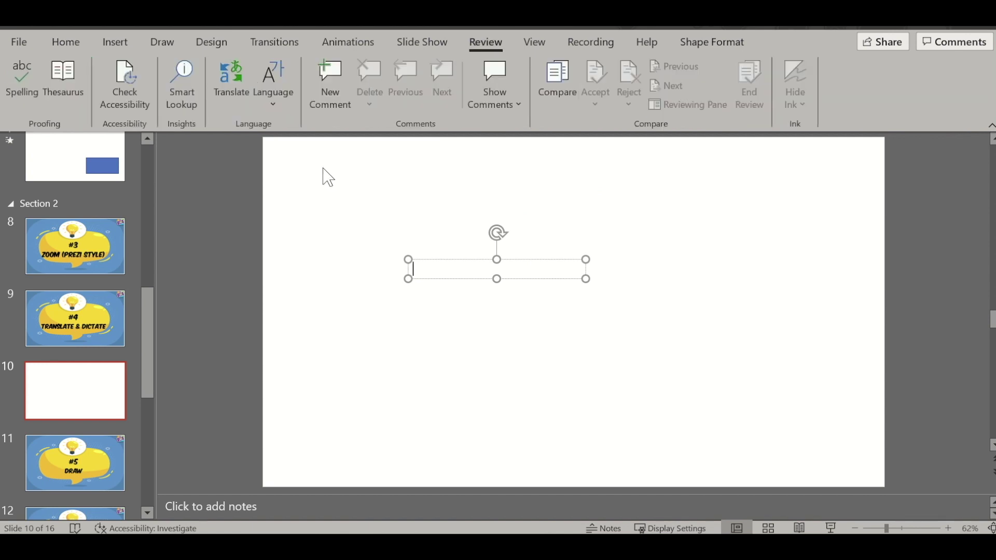
left_click(231, 86)
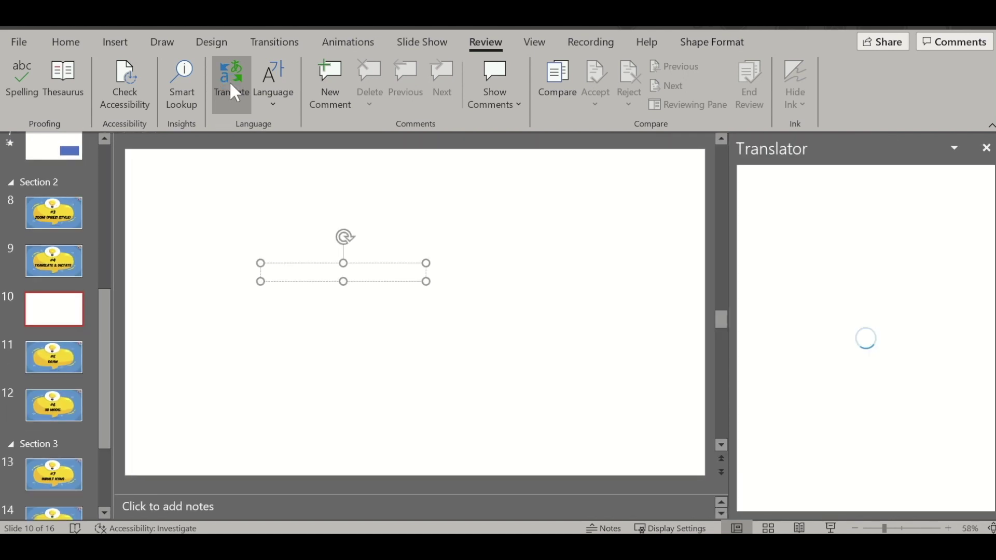
left_click(316, 273)
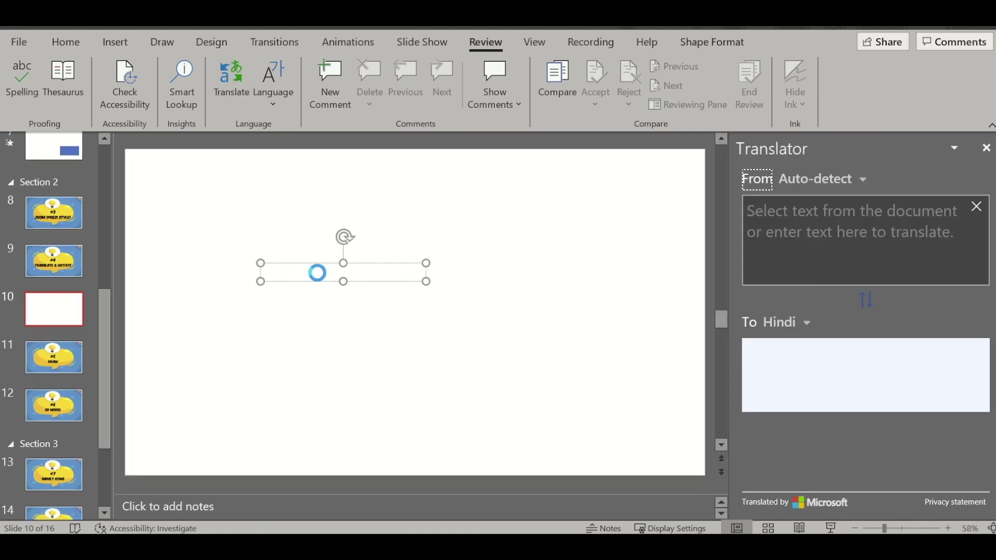
left_click(801, 218)
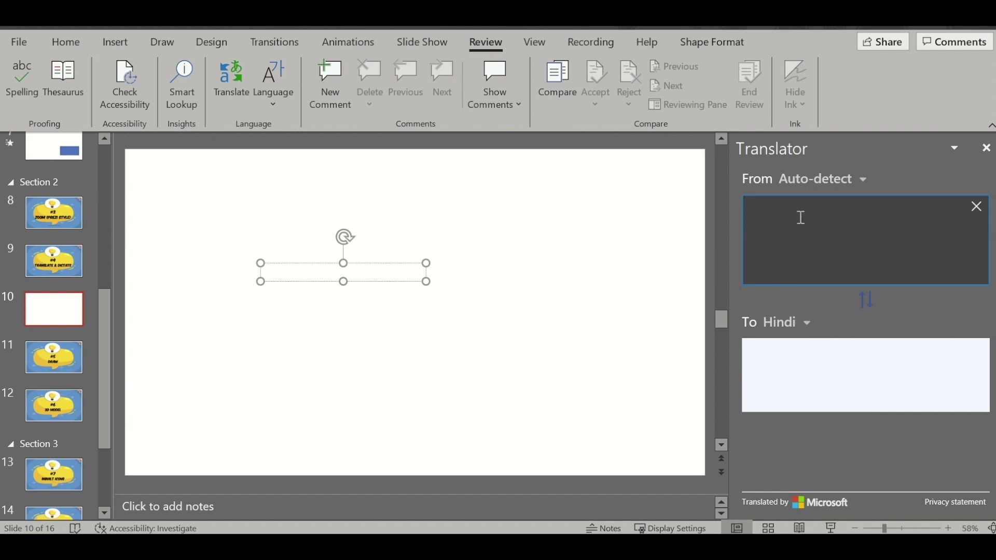
type("HOa")
key("BackSpace")
key("BackSpace")
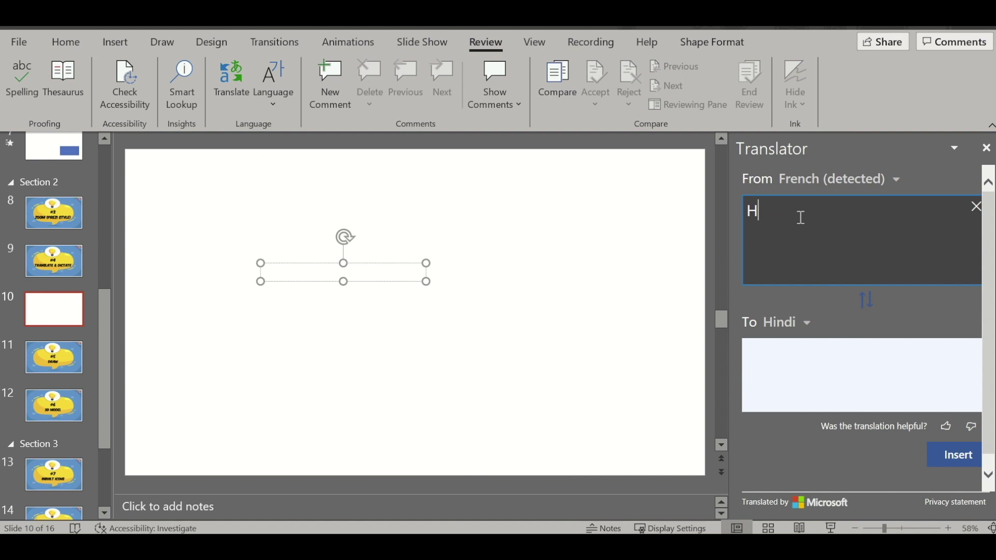
type("ow are you")
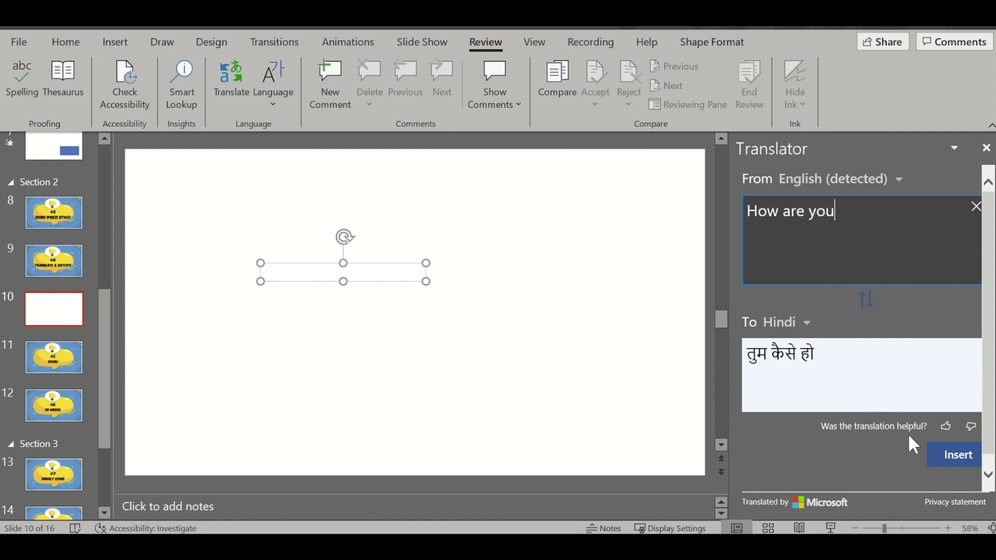
left_click(942, 450)
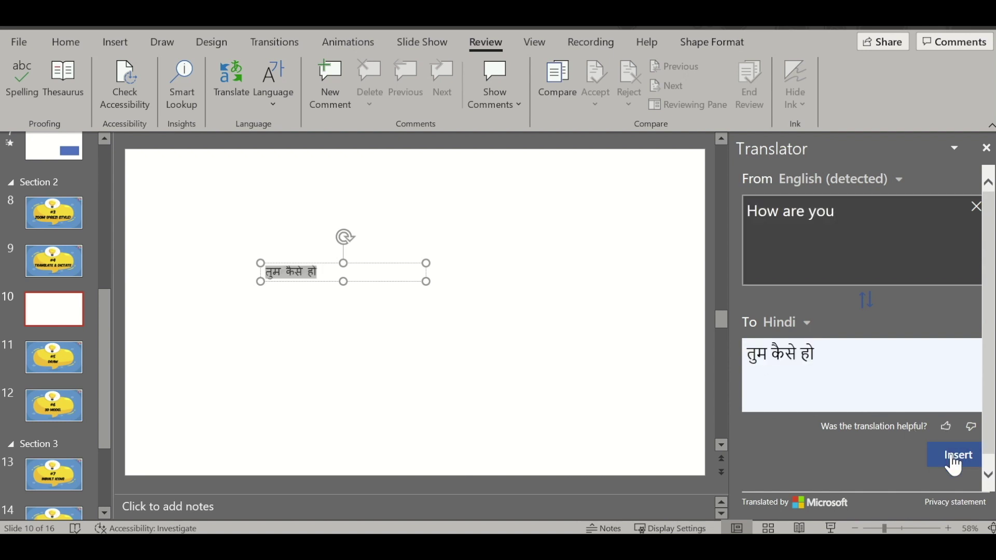
left_click(358, 345)
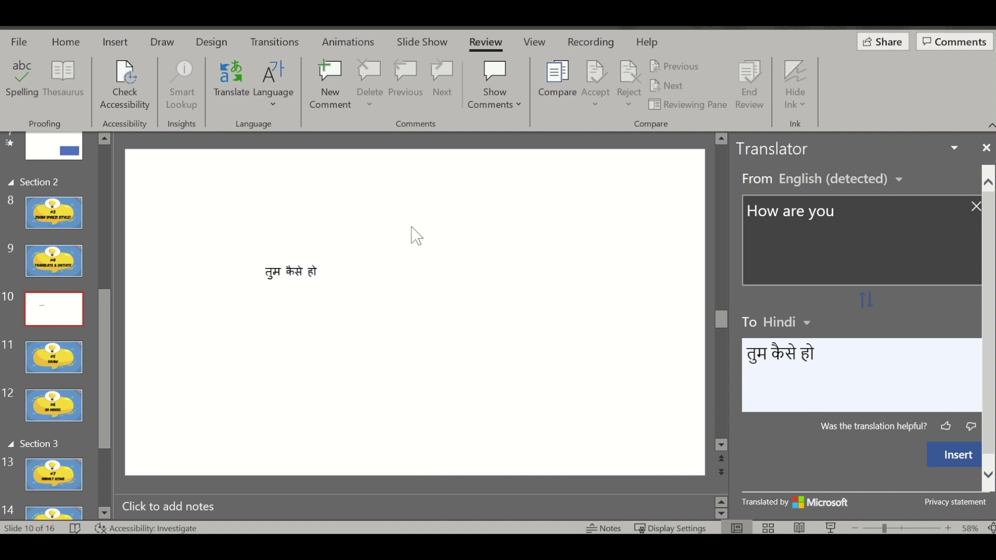
key("alt+h")
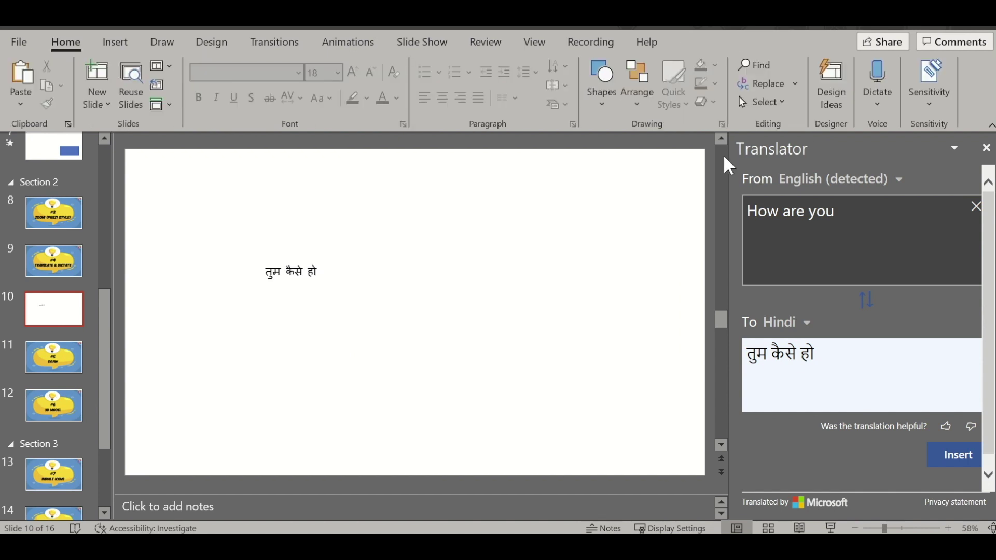
left_click(886, 111)
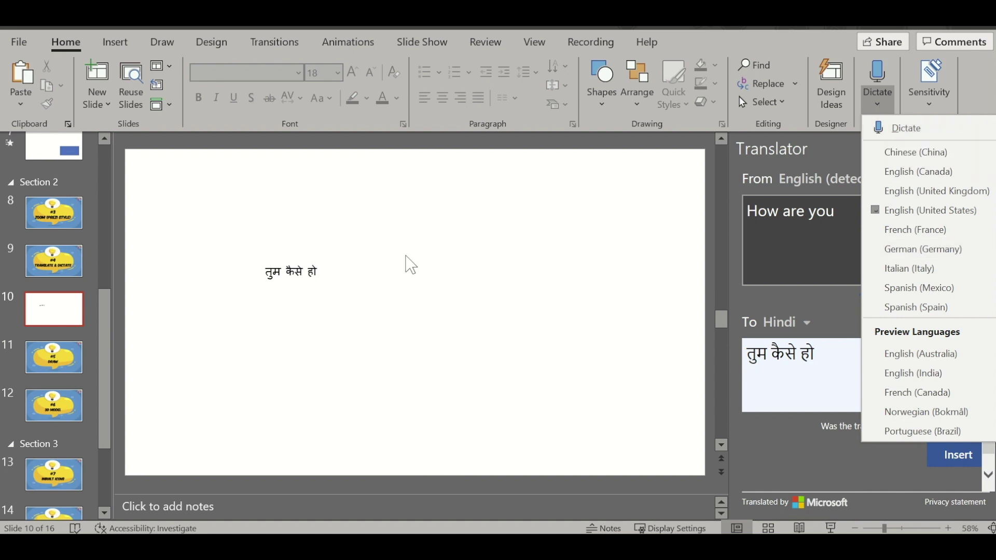
left_click(332, 275)
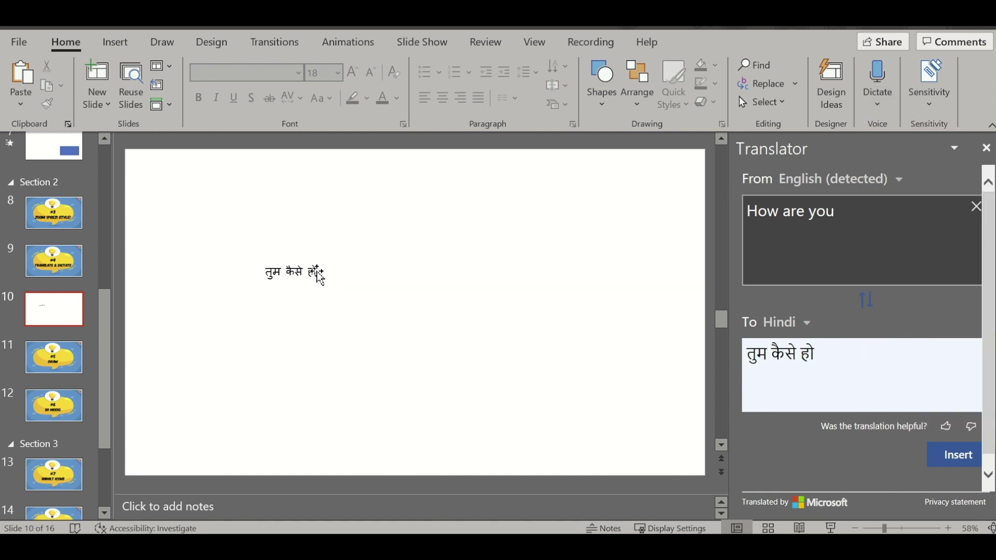
left_click(317, 273)
left_click(364, 343)
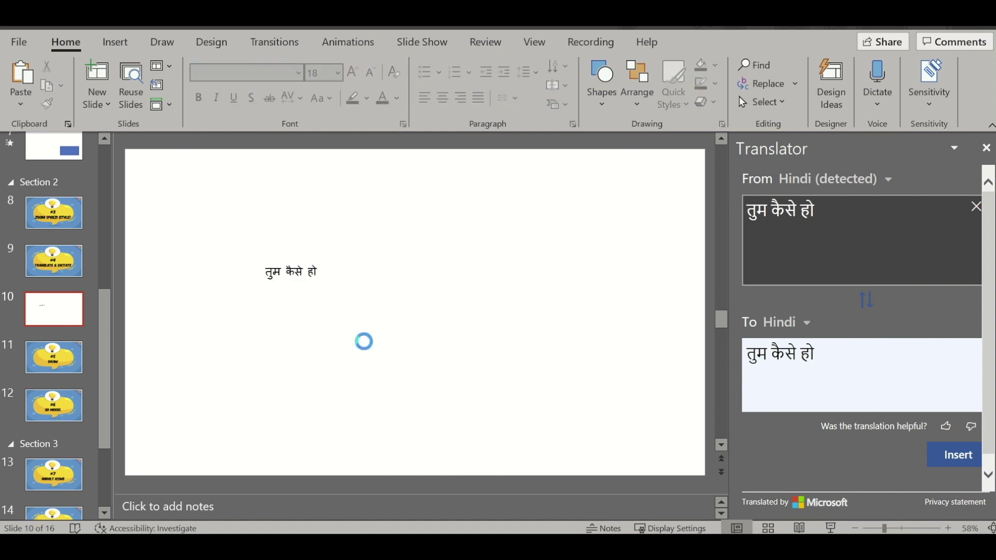
Step: Add a small text box below the Hindi text and dictate into it "Hi this is a test so whenever you talk into the mic it types"
left_click(115, 41)
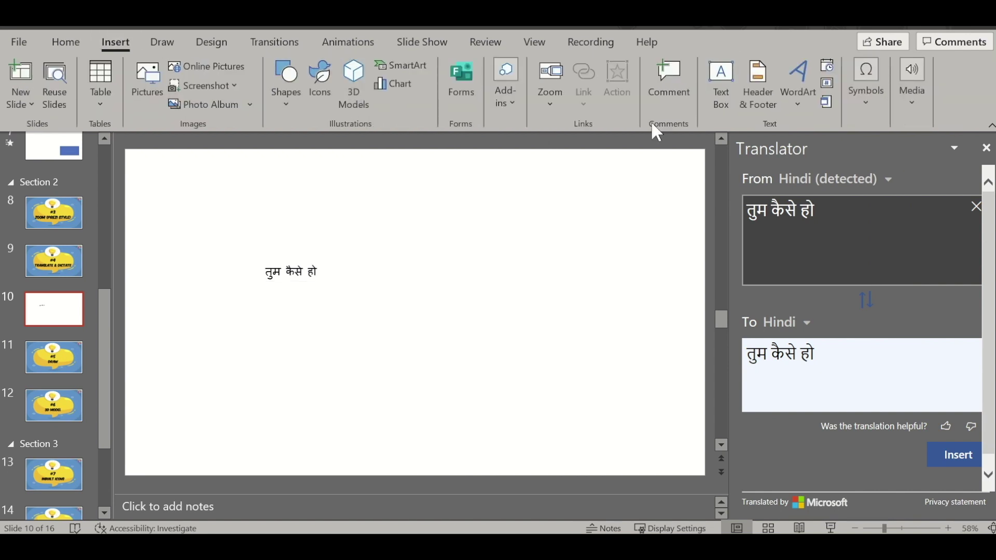
left_click(726, 89)
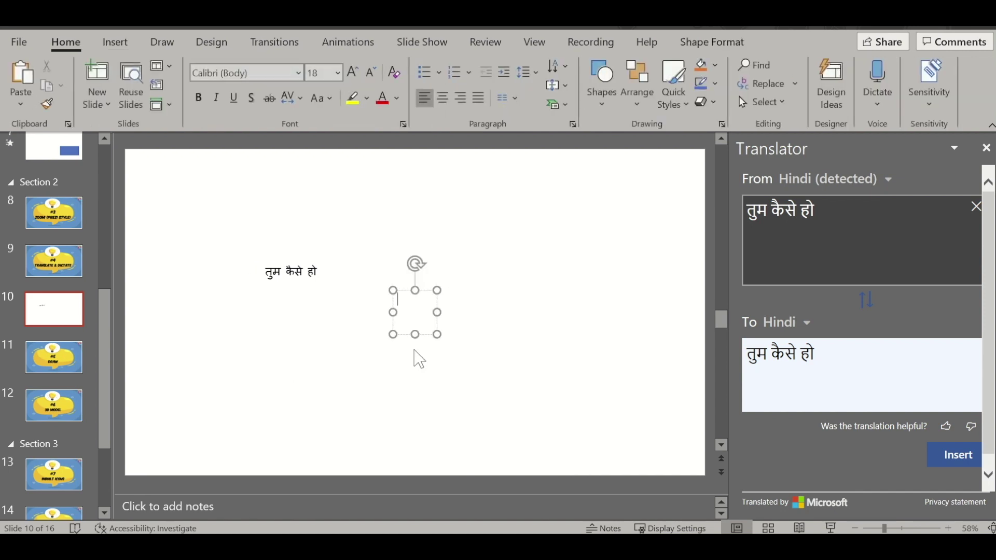
left_click(880, 106)
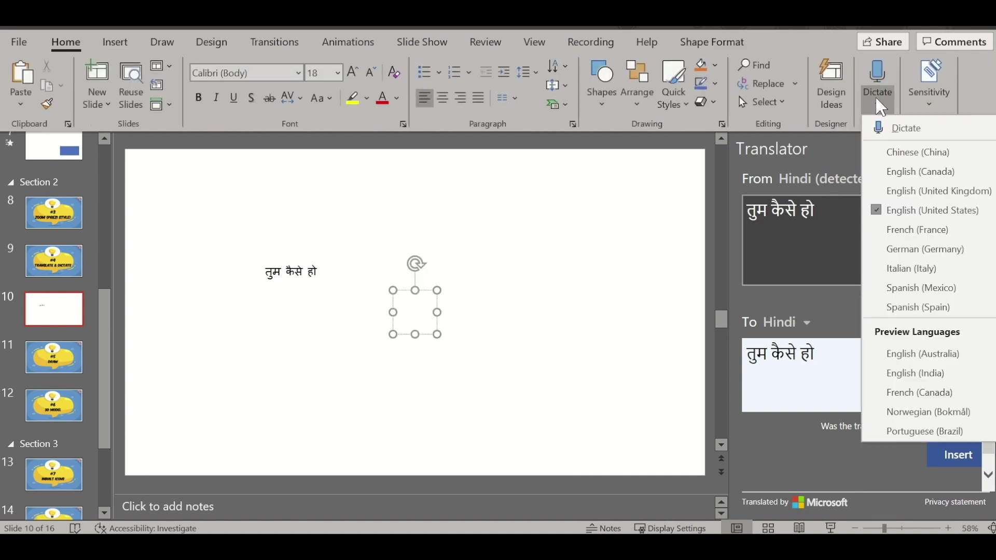
left_click(884, 127)
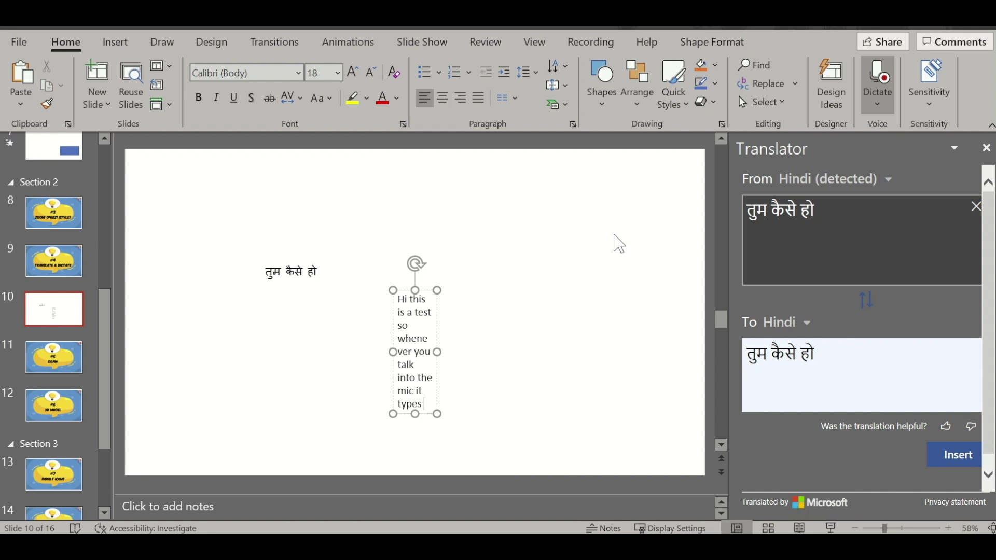
Step: Stop dictation and widen the dictated text box on slide 10 until its text fits on two lines
left_click(881, 106)
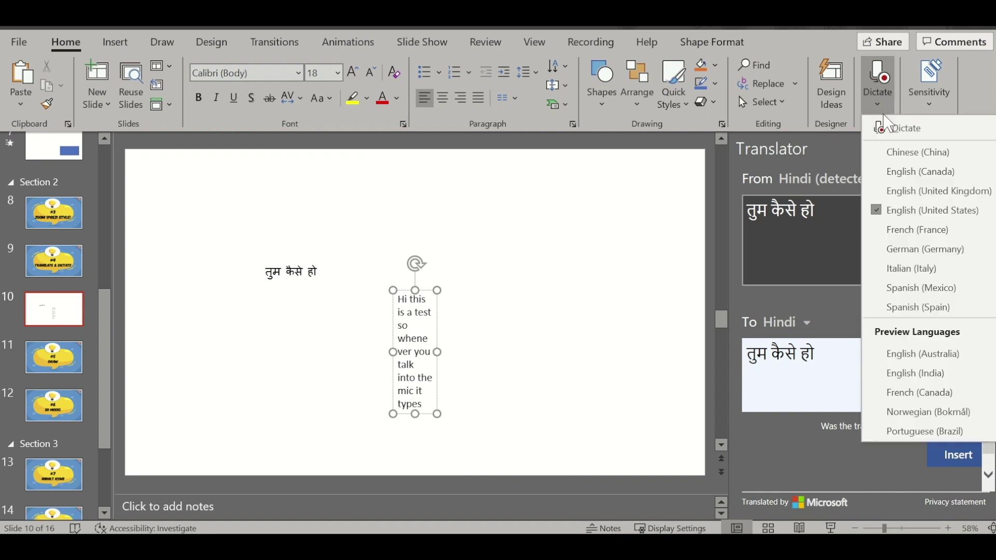
left_click(879, 127)
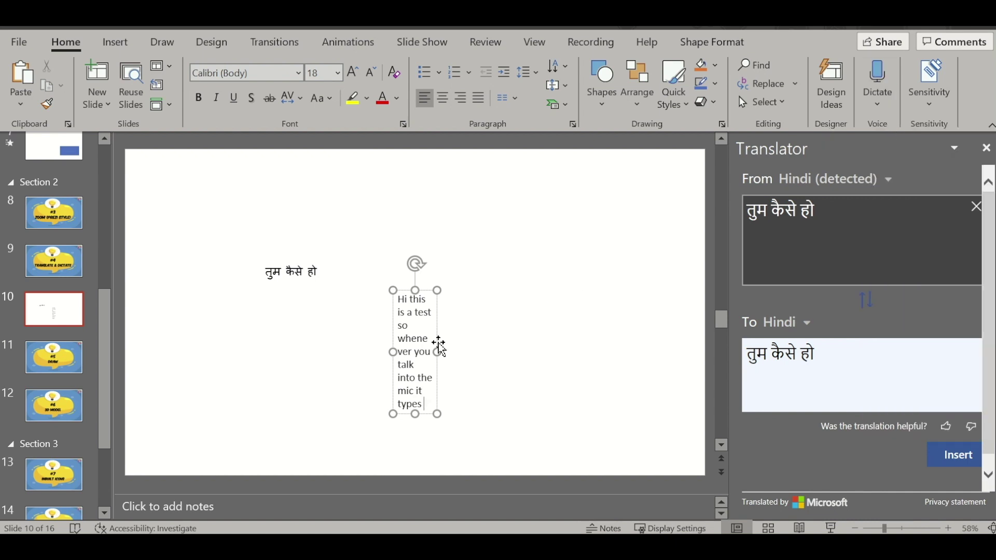
left_click_drag(439, 351, 555, 346)
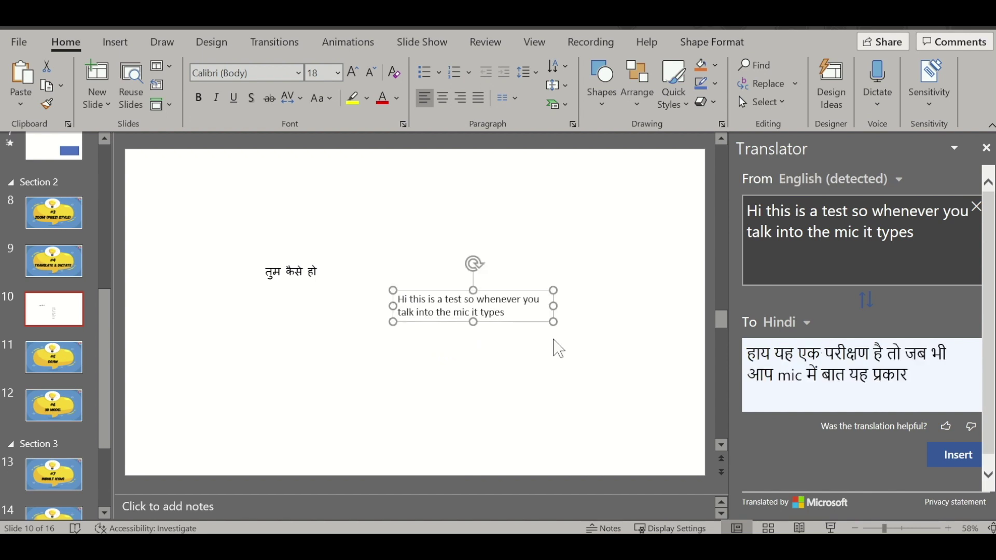
left_click(375, 246)
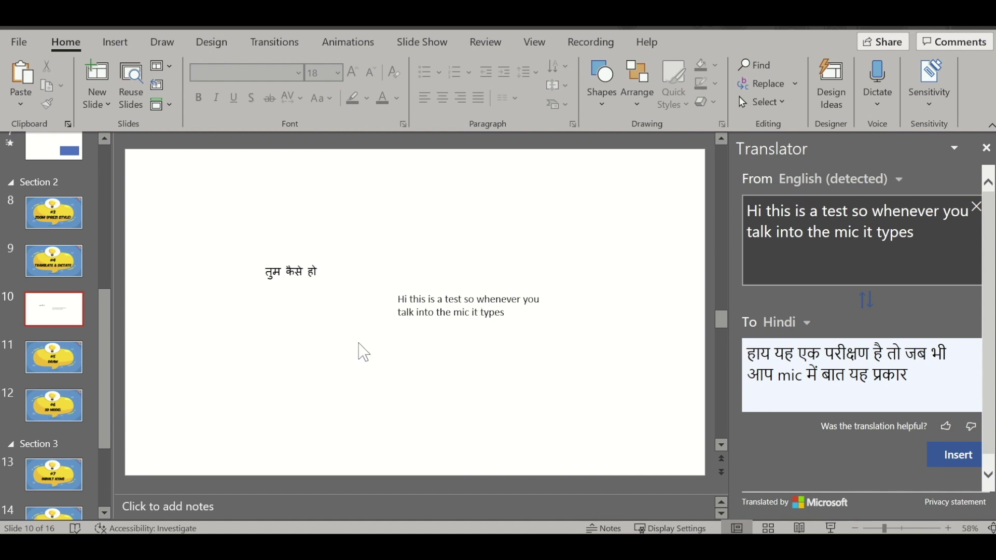
Step: Close the Translator and add a new slide after the #5 Draw slide with its placeholders deleted
left_click(985, 150)
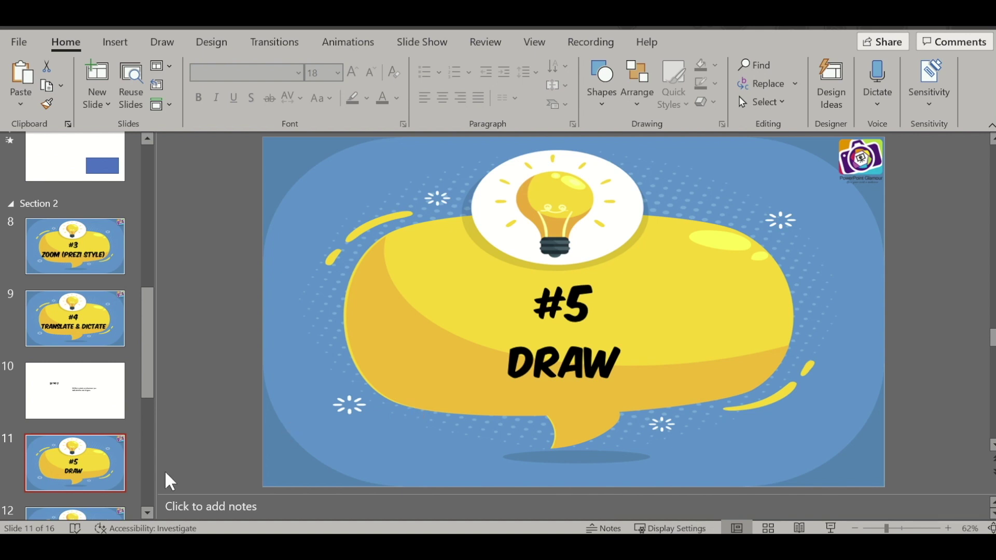
left_click(81, 500)
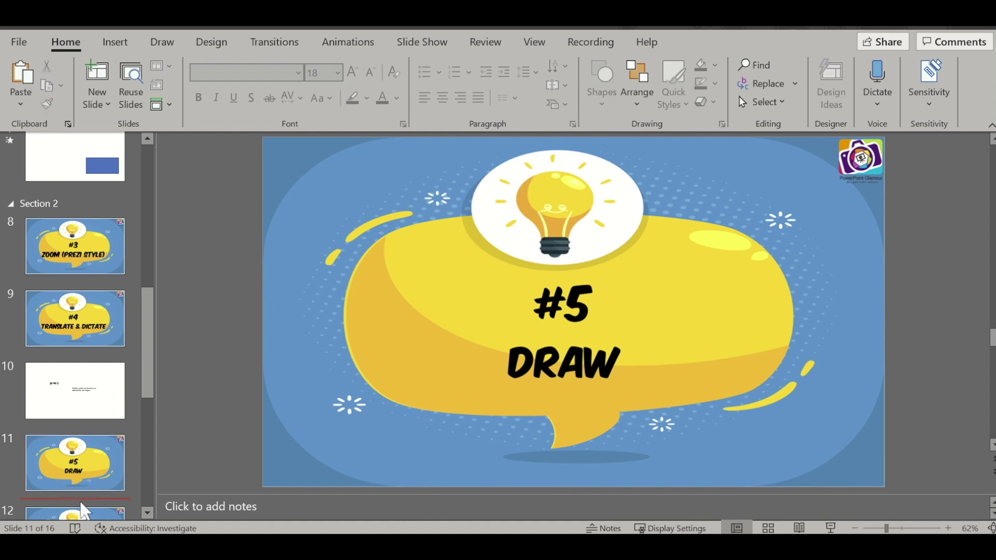
key("Return")
key("ctrl+a")
key("Delete")
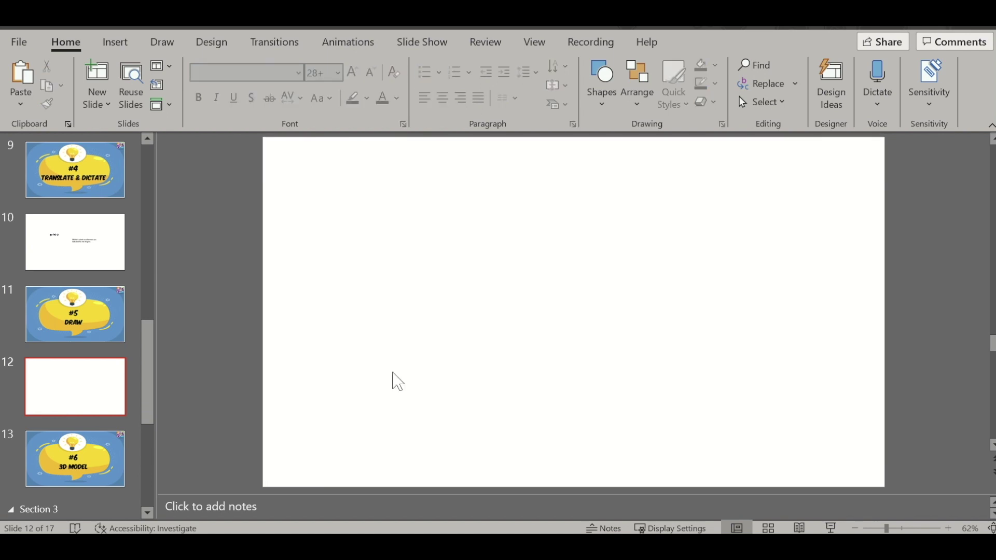
Step: Check in the ribbon customization options whether Draw is enabled among the main tabs, and leave without changing anything
left_click(164, 42)
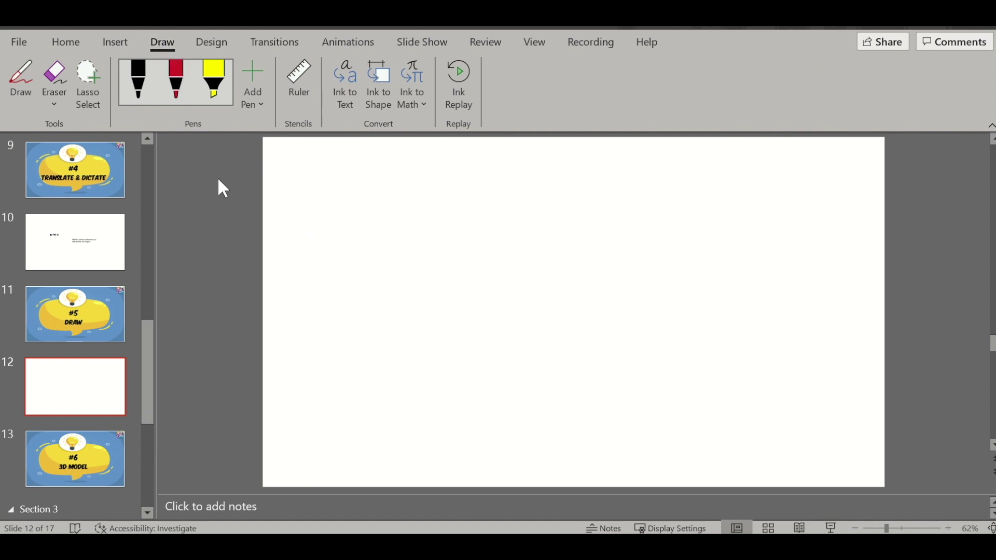
left_click(21, 41)
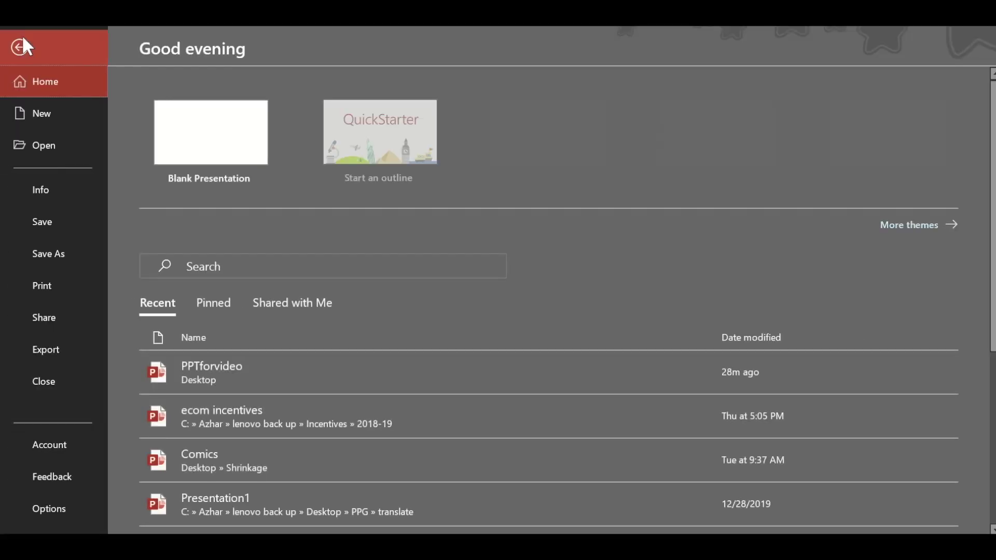
left_click(57, 503)
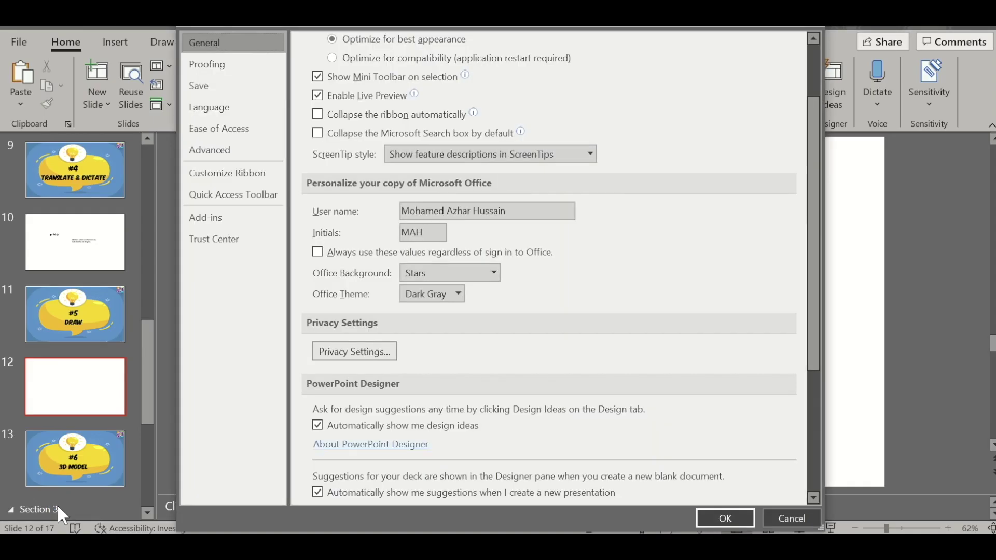
left_click(239, 180)
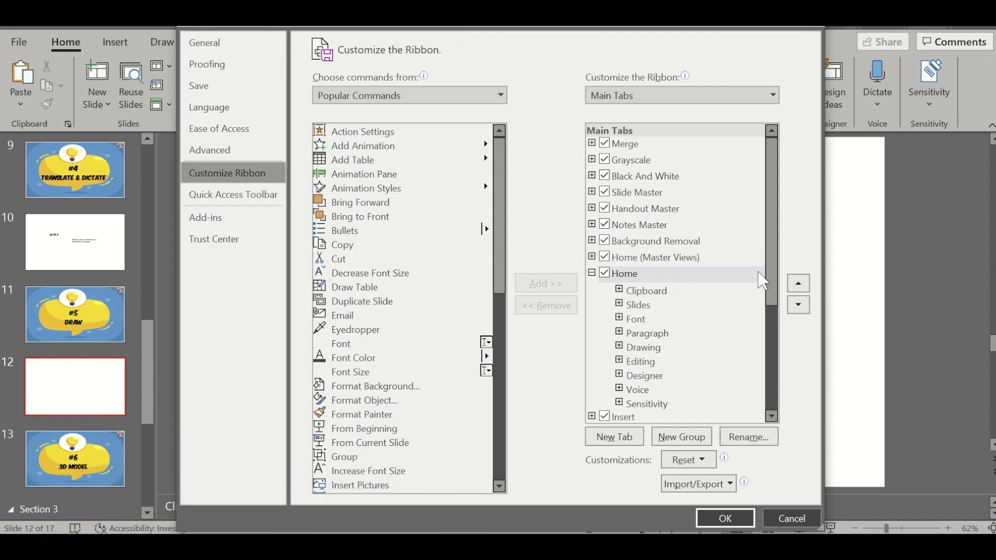
left_click_drag(778, 268, 758, 331)
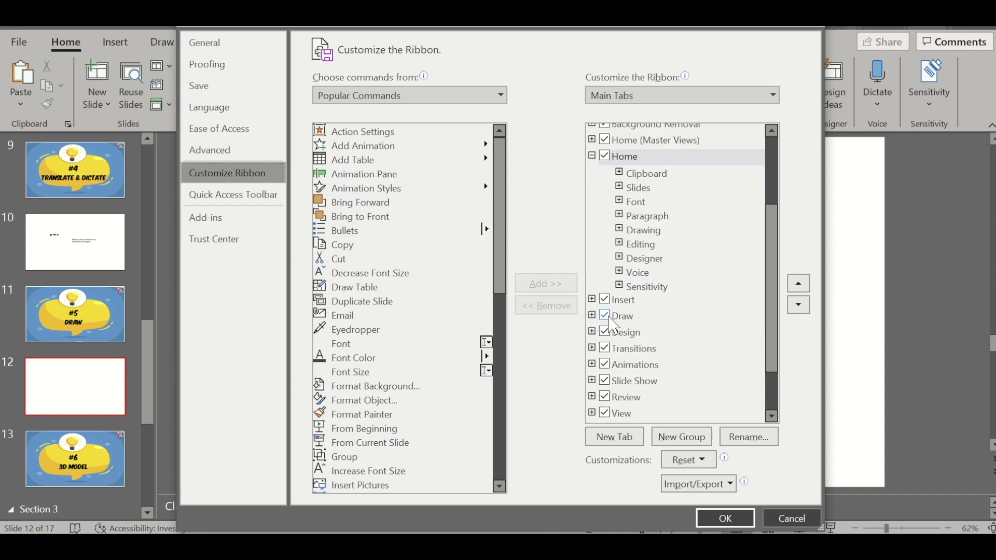
left_click(793, 516)
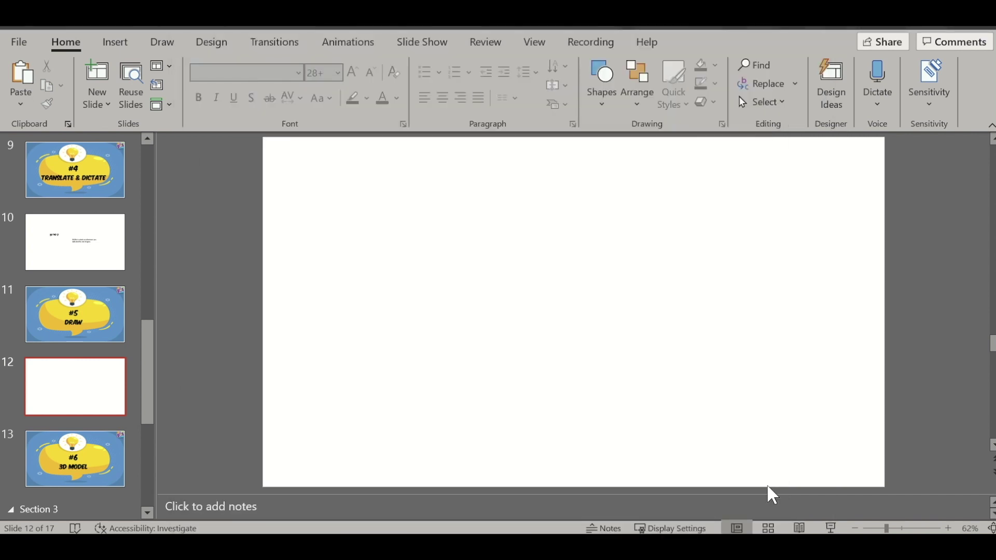
Step: Handwrite "Power Point" across the upper part of blank slide 12 with the black pen
left_click(170, 42)
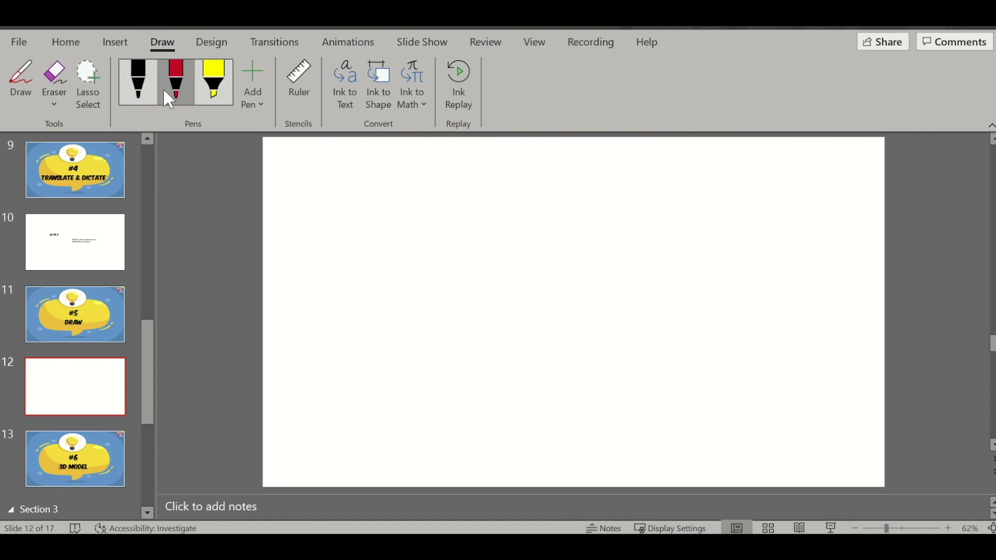
left_click(139, 93)
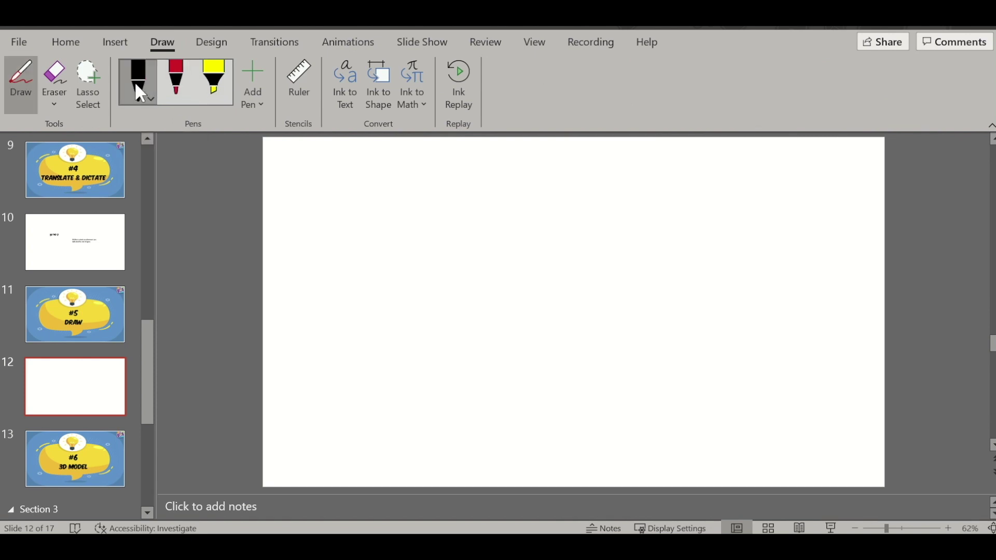
mouse_move(351, 232)
left_mouse_down()
mouse_move(433, 291)
mouse_move(384, 225)
mouse_move(467, 269)
left_mouse_up()
mouse_move(474, 225)
left_mouse_down()
mouse_move(498, 262)
mouse_move(483, 224)
mouse_move(537, 245)
mouse_move(567, 223)
mouse_move(597, 223)
left_mouse_up()
mouse_move(634, 176)
left_mouse_down()
mouse_move(636, 225)
mouse_move(629, 199)
mouse_move(669, 214)
mouse_move(707, 204)
mouse_move(800, 148)
left_mouse_up()
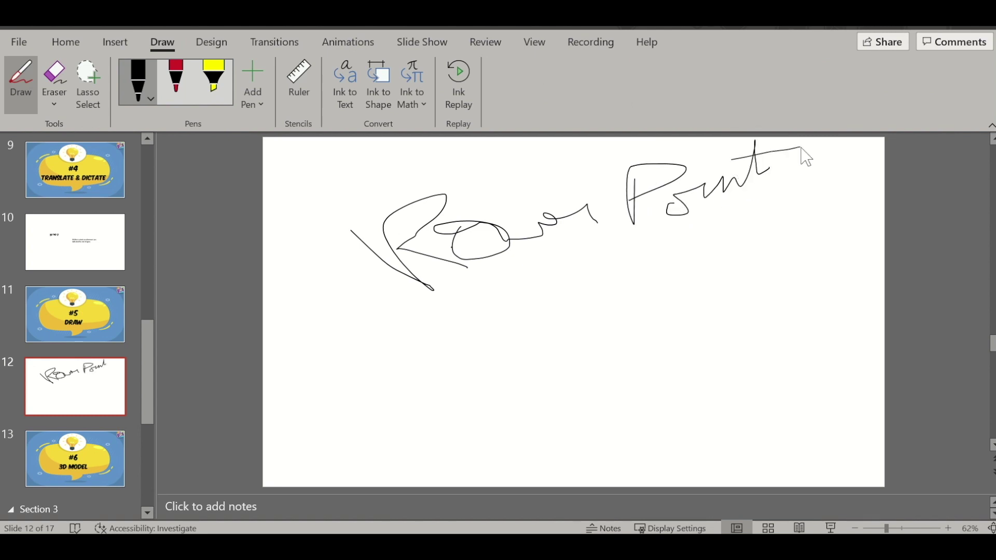
Step: Draw a straight black line below the handwriting along the ruler set at 45°, and hide the ruler
left_click(298, 87)
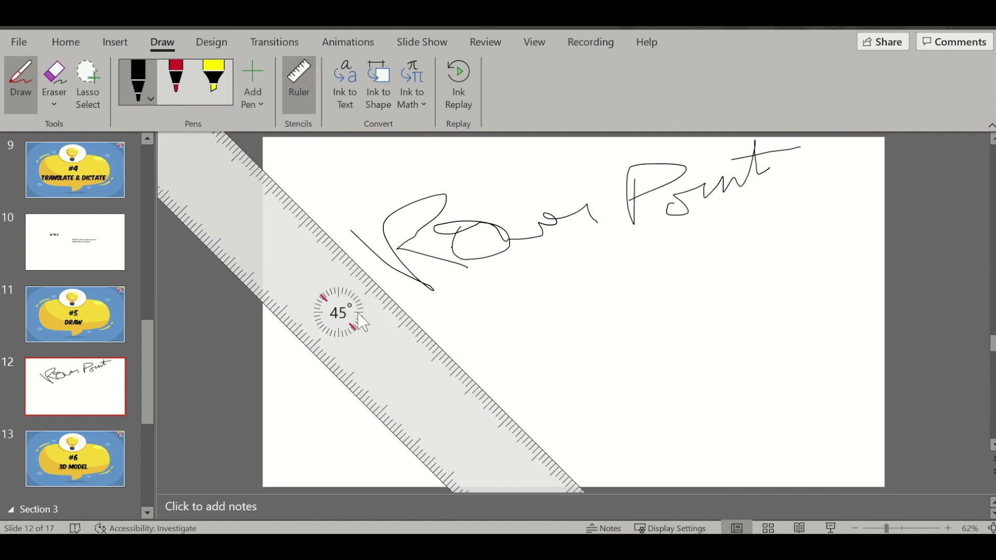
mouse_move(337, 308)
left_mouse_down()
mouse_move(304, 335)
mouse_move(378, 350)
mouse_move(415, 384)
mouse_move(451, 352)
mouse_move(459, 321)
mouse_move(425, 340)
mouse_move(475, 345)
mouse_move(466, 365)
left_mouse_up()
left_click_drag(444, 254, 616, 425)
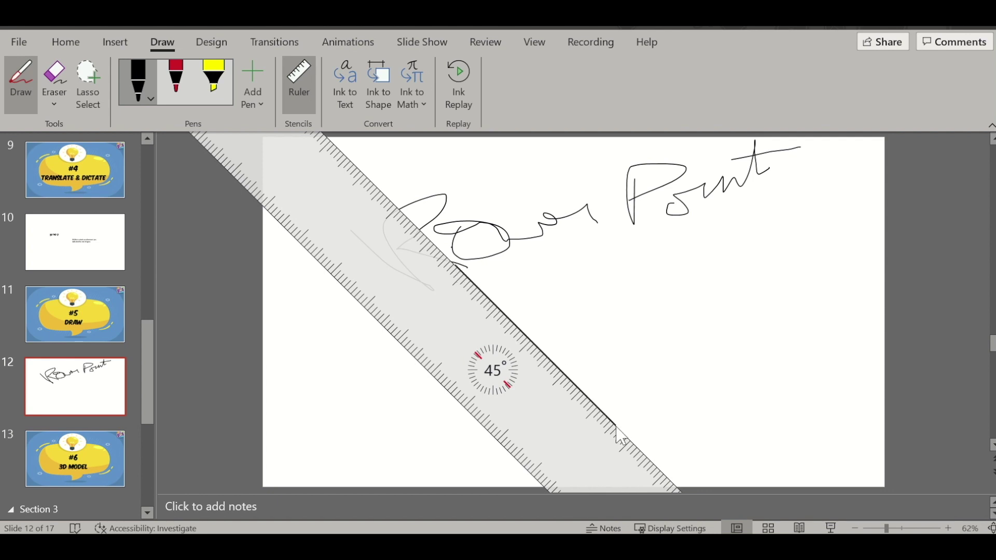
left_click(297, 94)
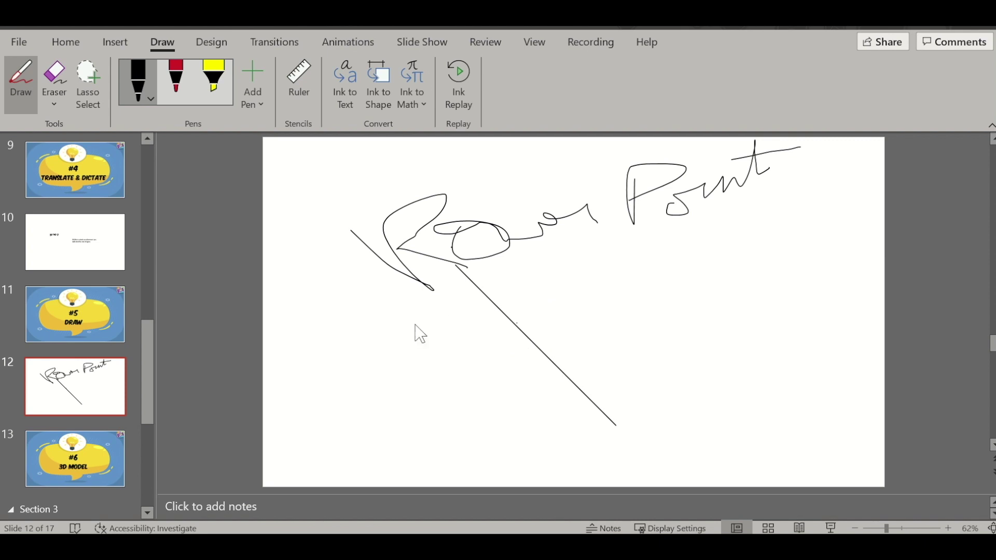
Step: Add a blank slide after the #6 3D Model slide and another after the #7 Inbuilt Icons slide
left_click(78, 459)
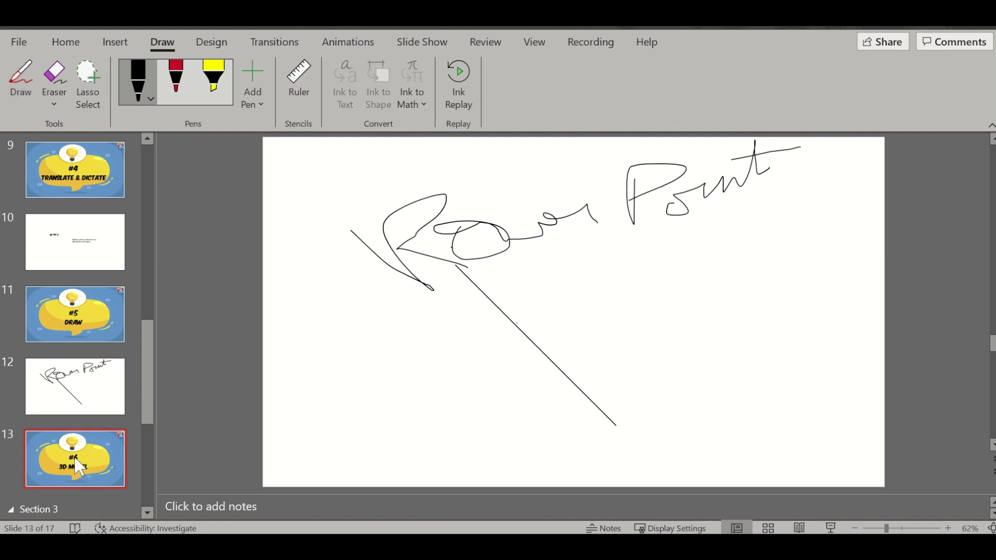
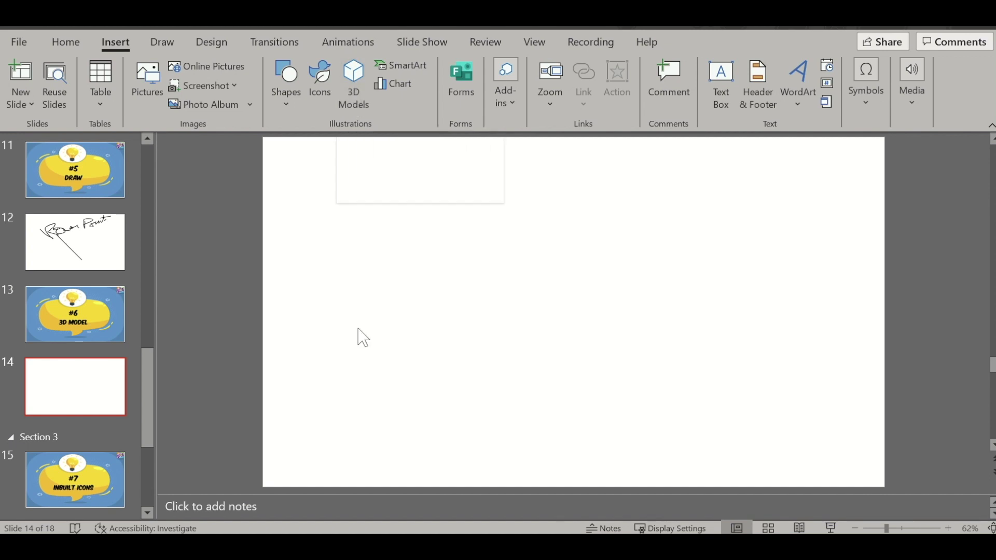
left_click(93, 483)
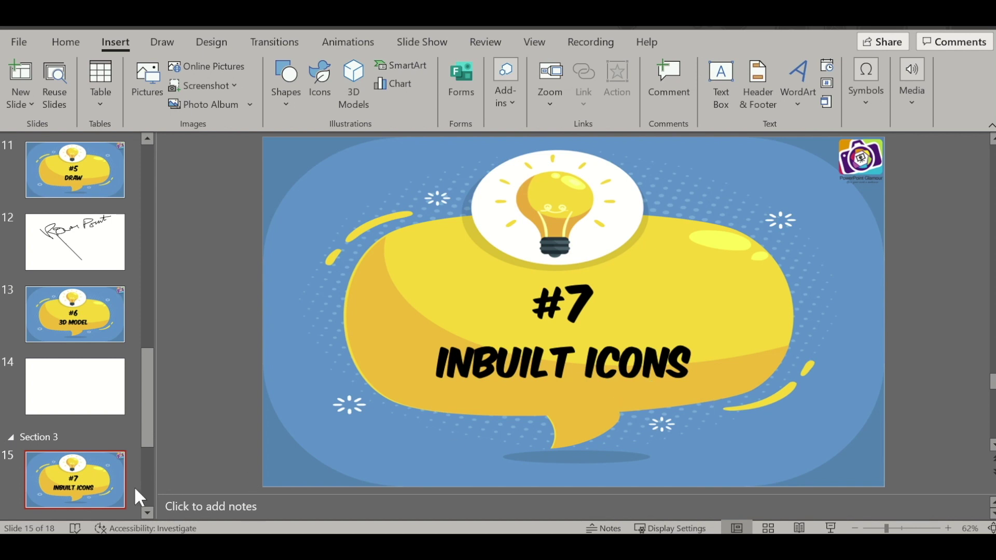
key("ctrl+m")
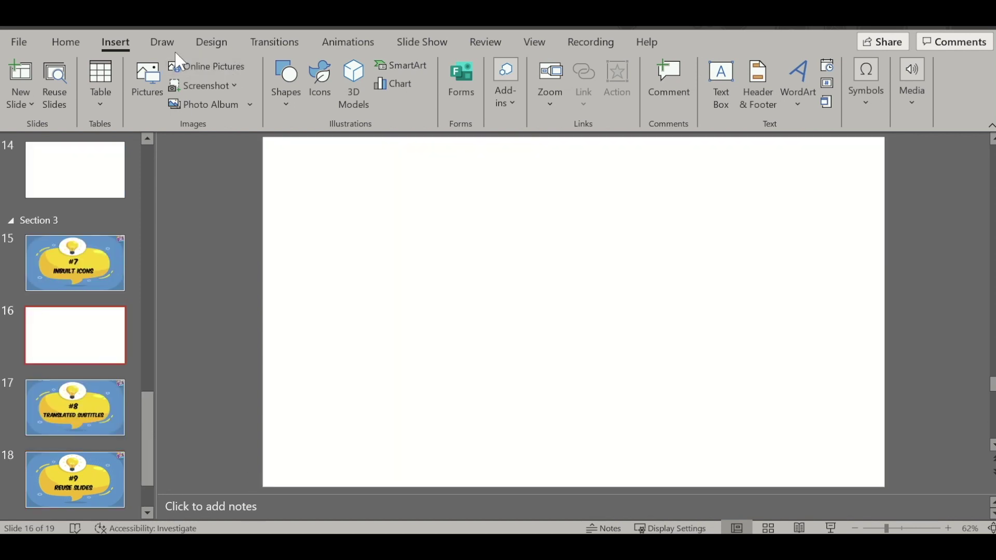
Step: Insert four Business icons on blank slide 16: two people networks, the hierarchy chart and the bulleted list page
left_click(320, 86)
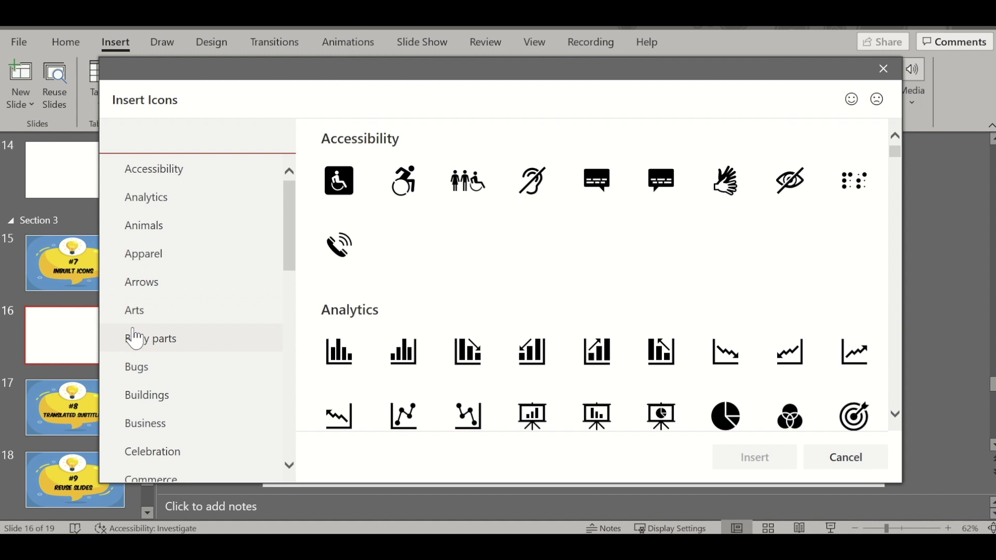
left_click(162, 426)
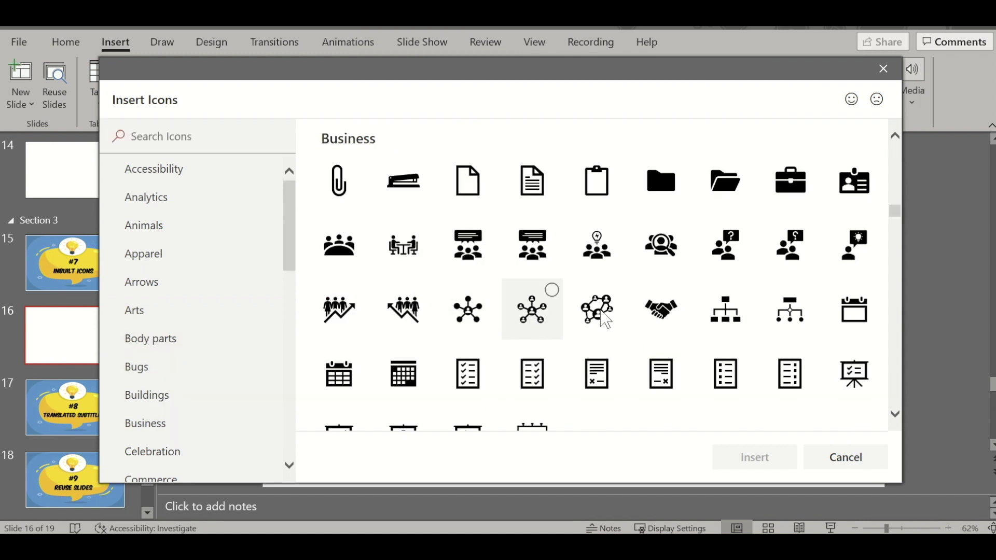
left_click(534, 311)
left_click(599, 311)
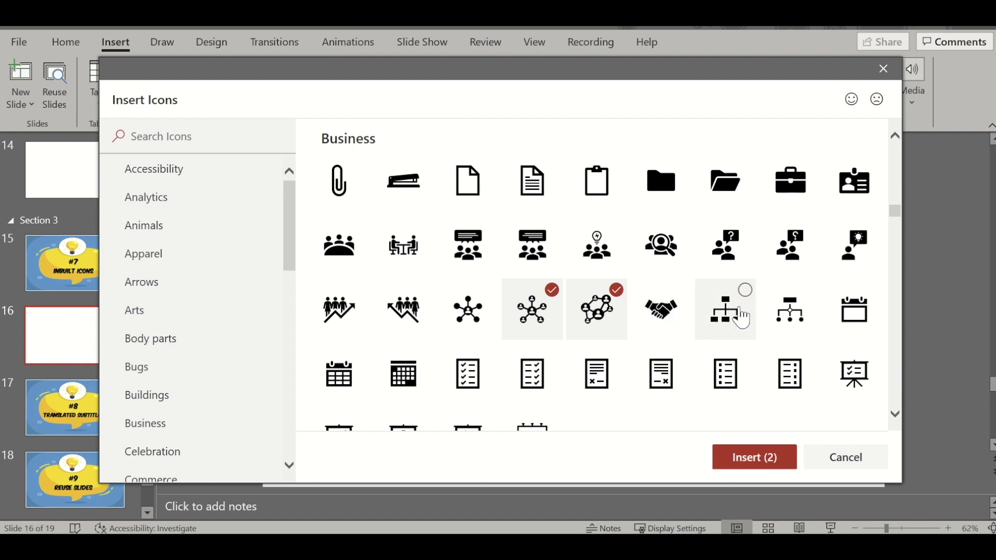
left_click(712, 401)
left_click(772, 457)
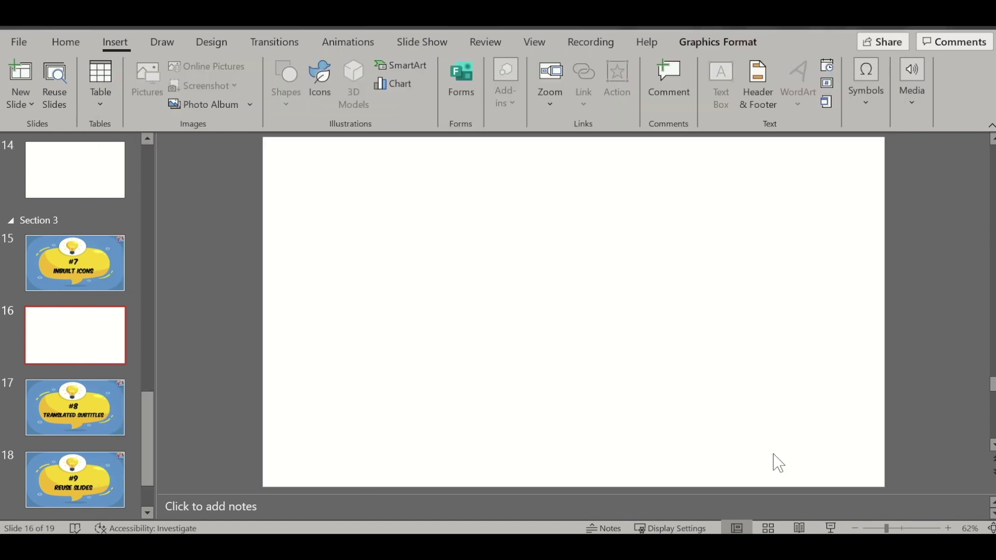
Step: Enlarge the list page icon and place it left of the other icons on slide 16, closing Design Ideas
left_click(648, 379)
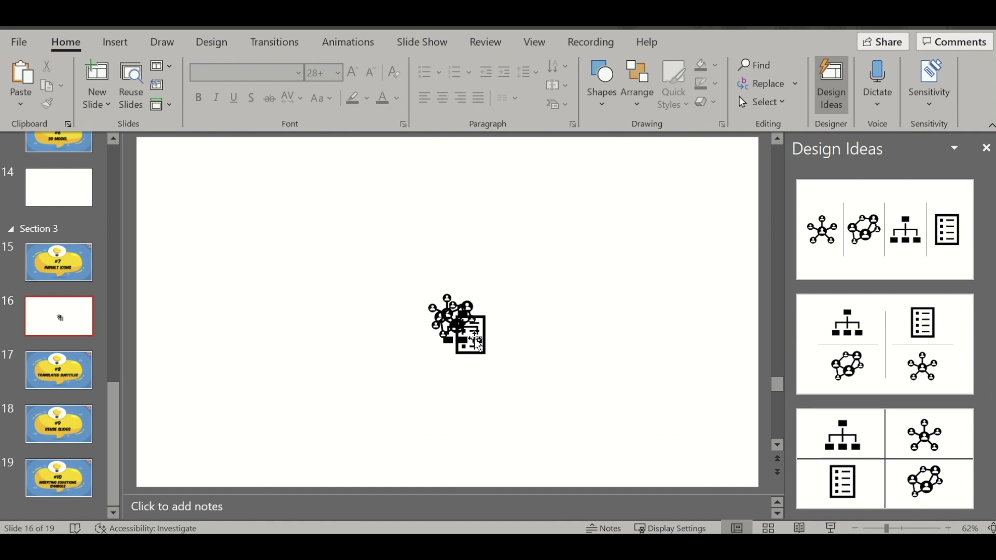
left_click_drag(481, 346, 373, 422)
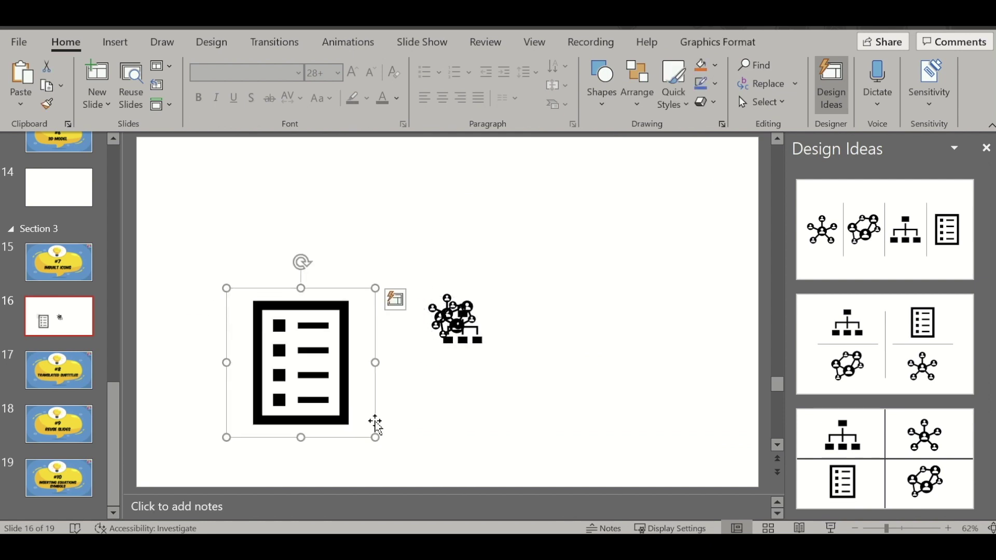
left_click(538, 407)
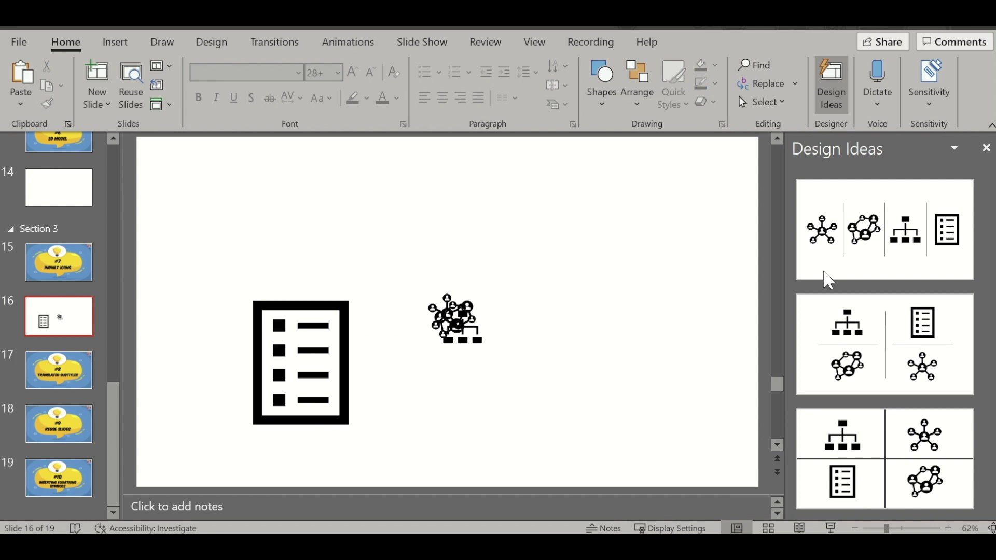
left_click(986, 149)
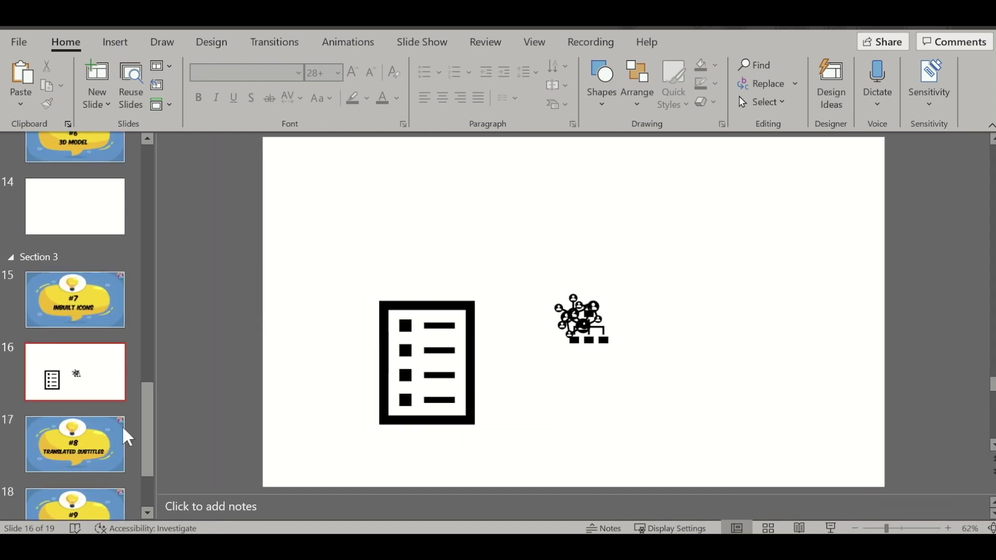
Step: Go to the #8 Translated Subtitles slide and display the slide show's caption and subtitle options
left_click(93, 450)
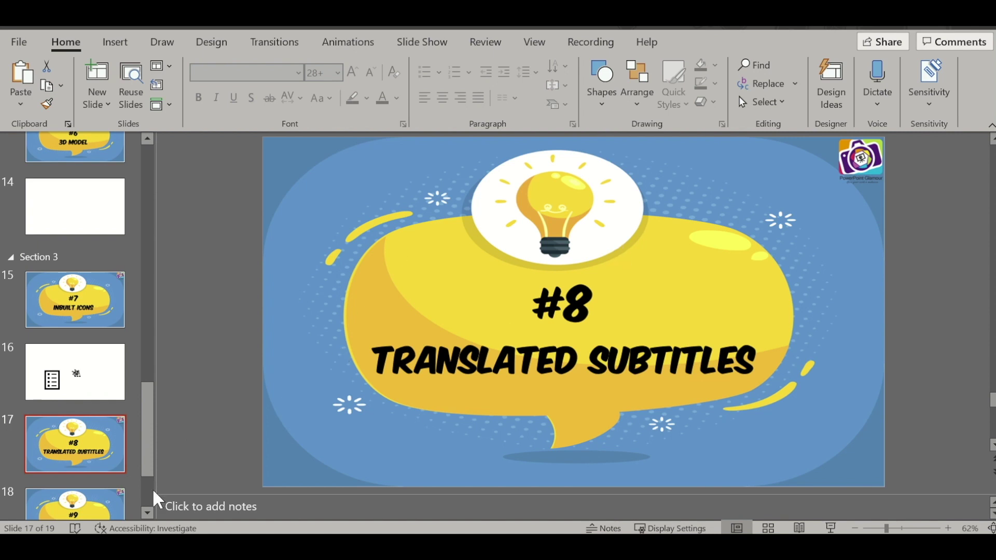
scroll(147, 514, "down", 3)
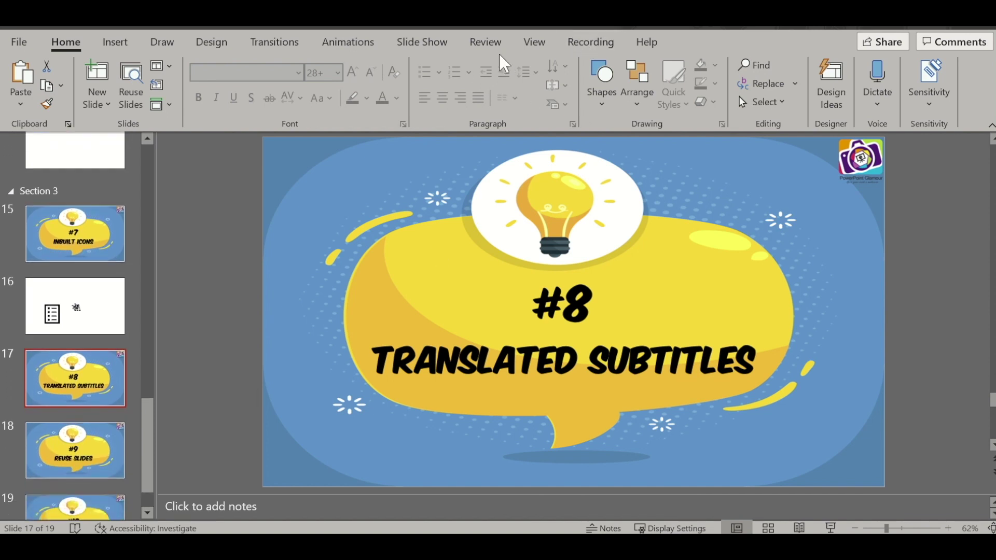
left_click(485, 43)
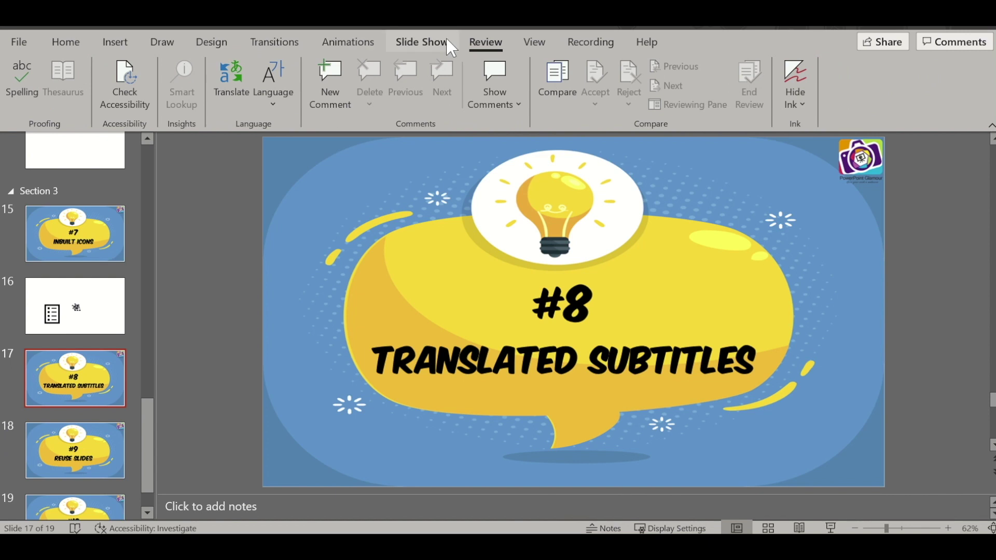
left_click(409, 43)
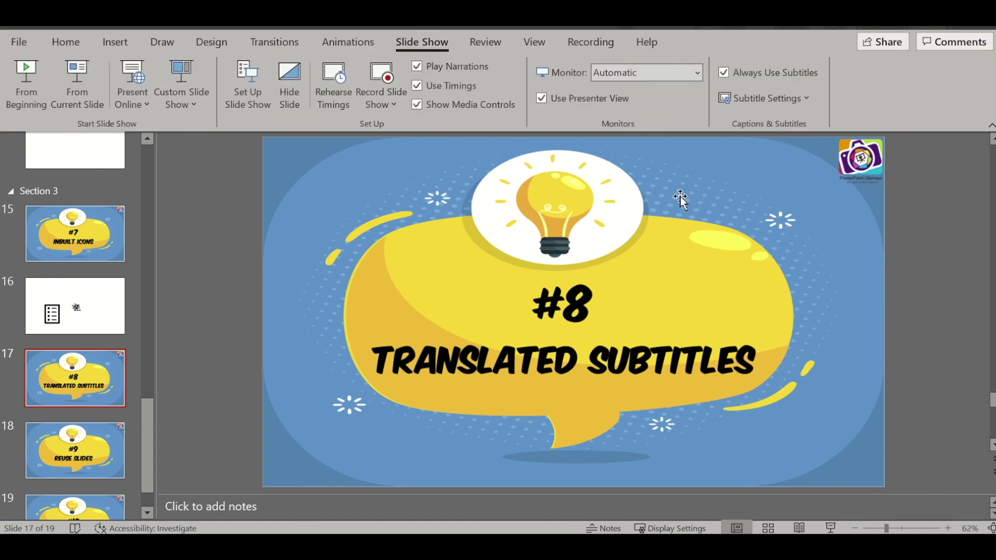